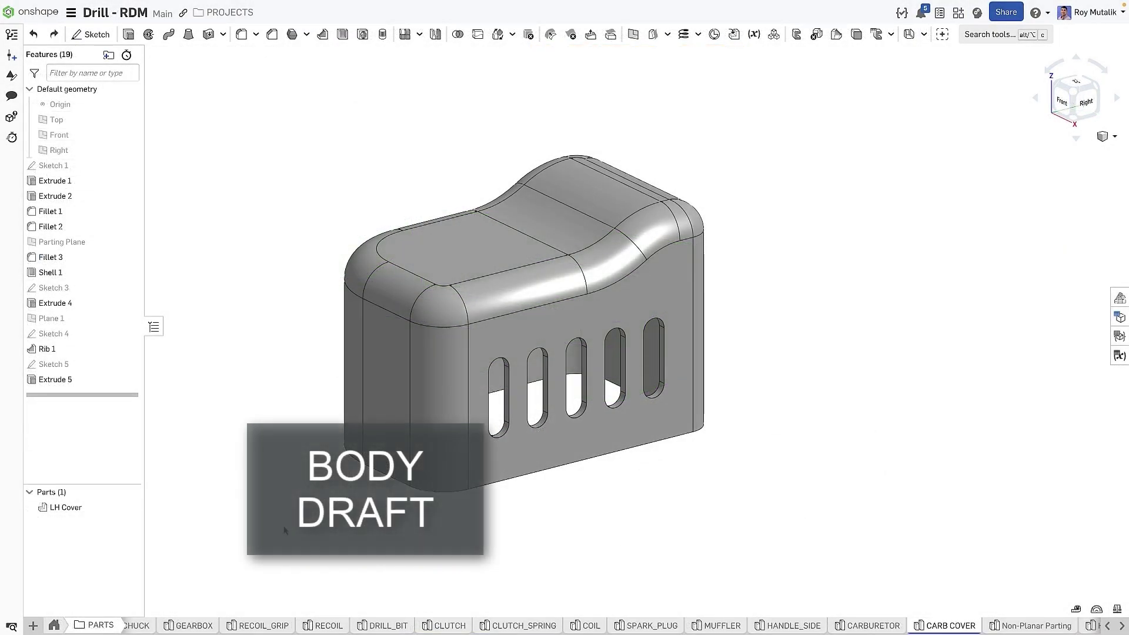
Check the LH Cover from the right, front-right and isometric views.
key(shift+4)
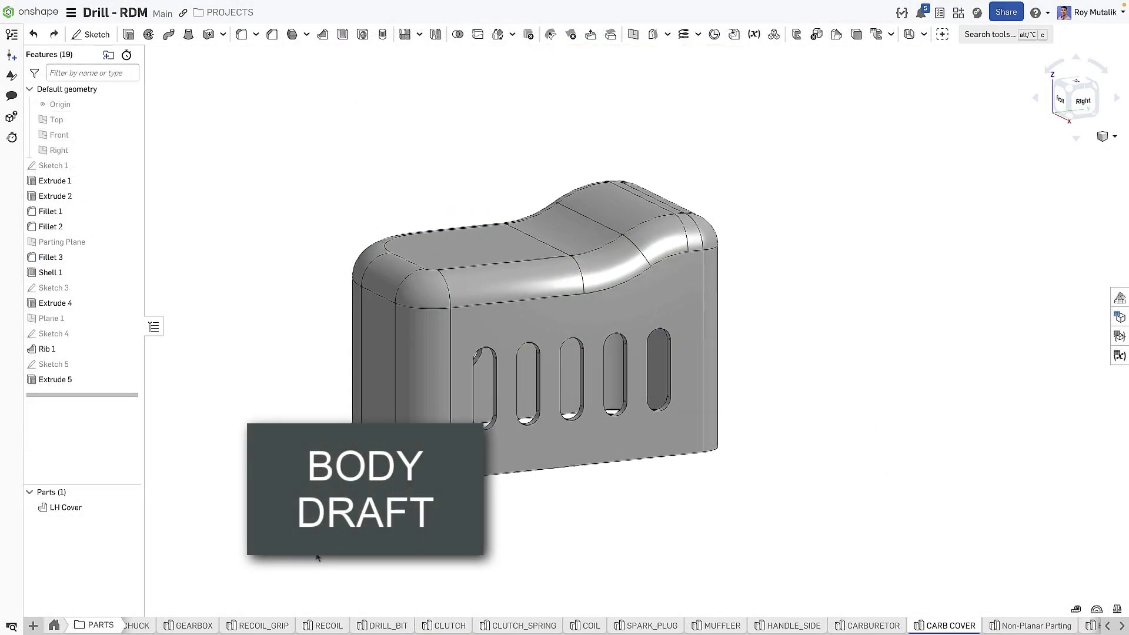
right_drag(306, 505, 355, 553)
key(shift+7)
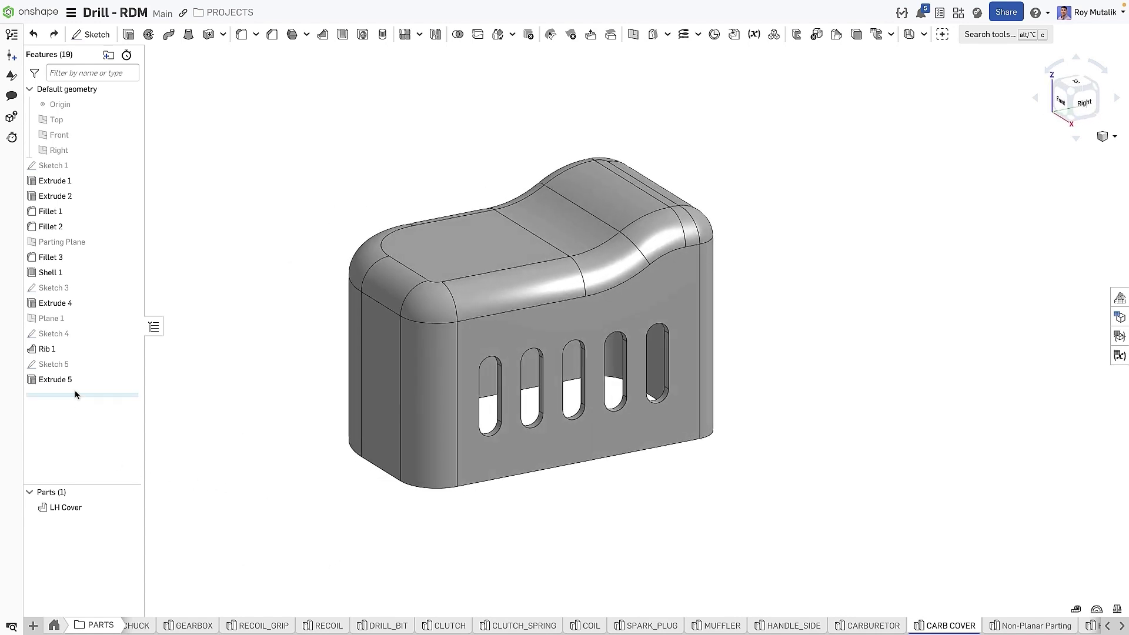
Roll the feature history back to just after Fillet 3.
right_click(89, 263)
click(234, 277)
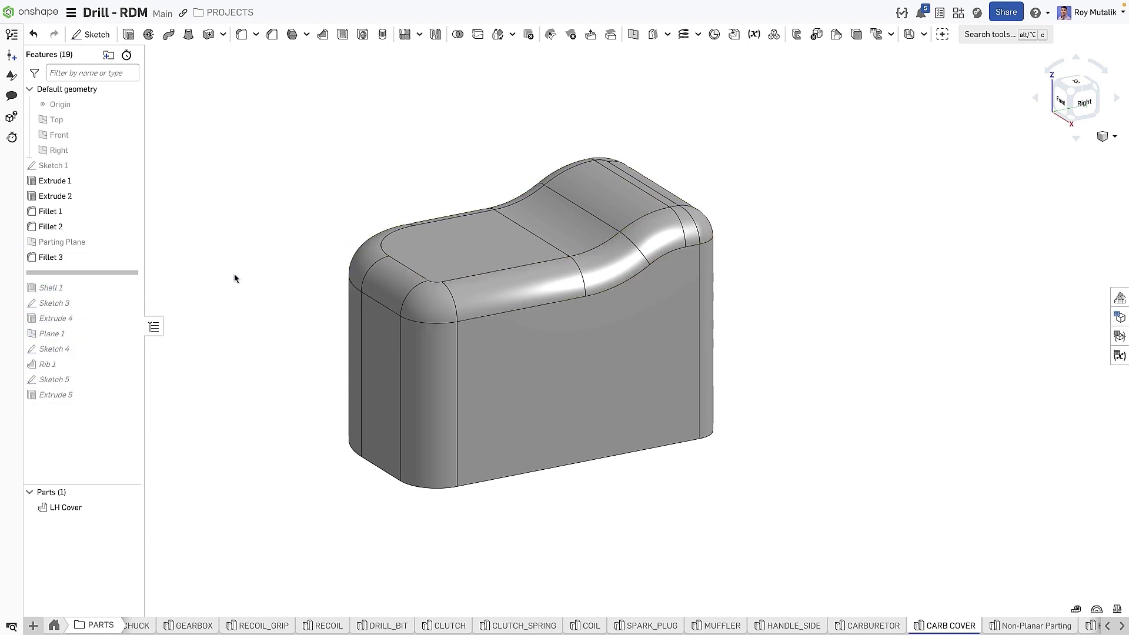
click(307, 35)
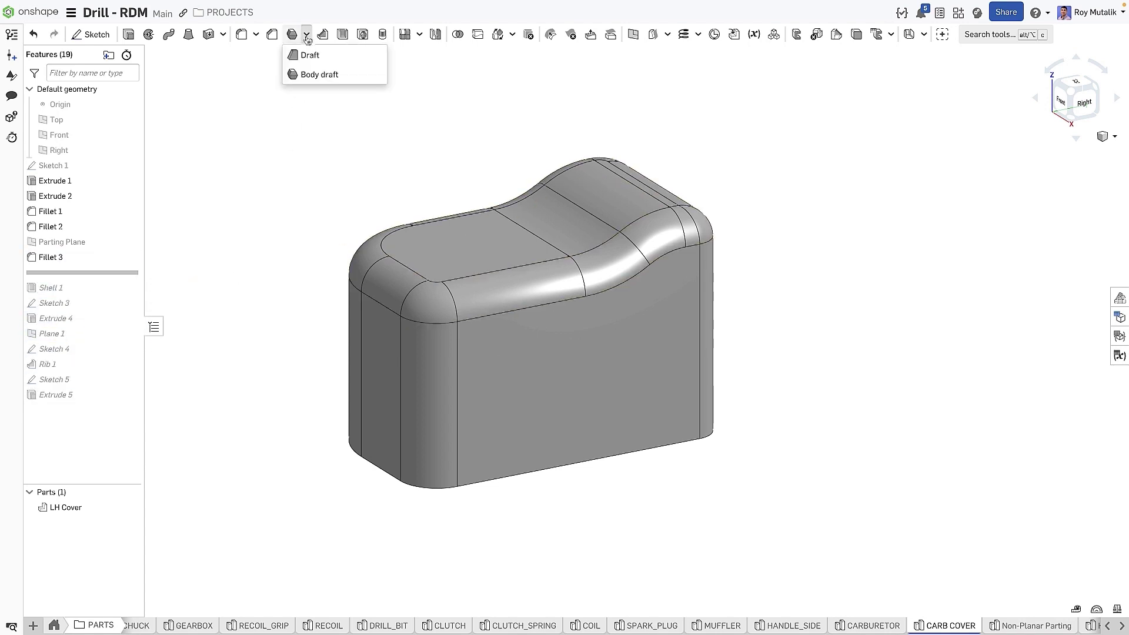
Body-draft LH Cover 3° symmetrically about the Parting Plane, with faces matched at parting.
click(372, 81)
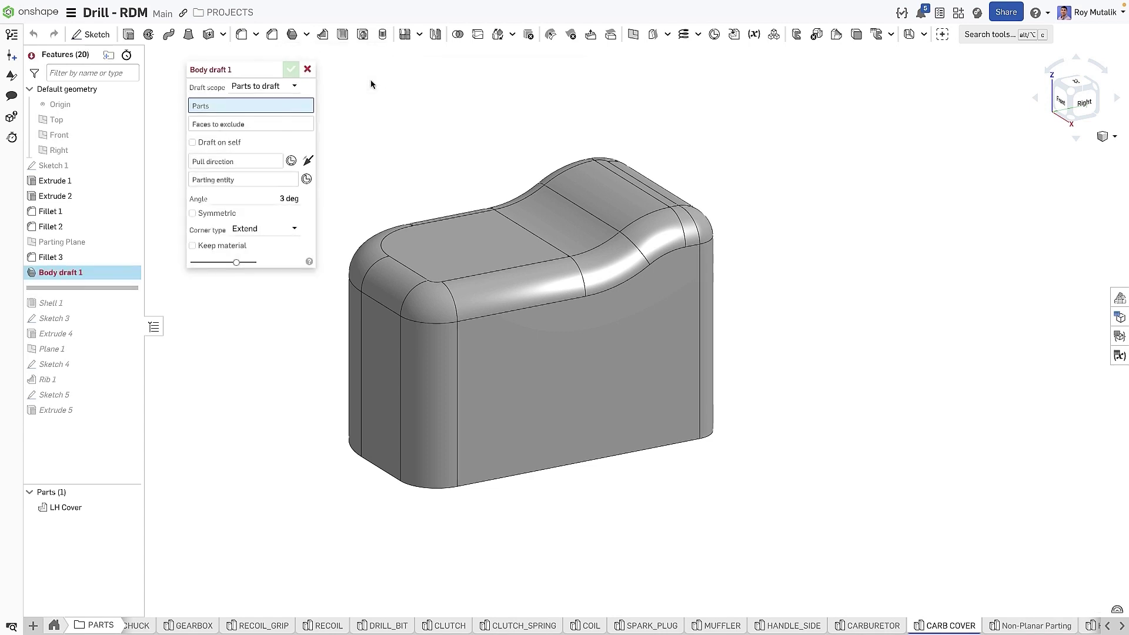
click(463, 259)
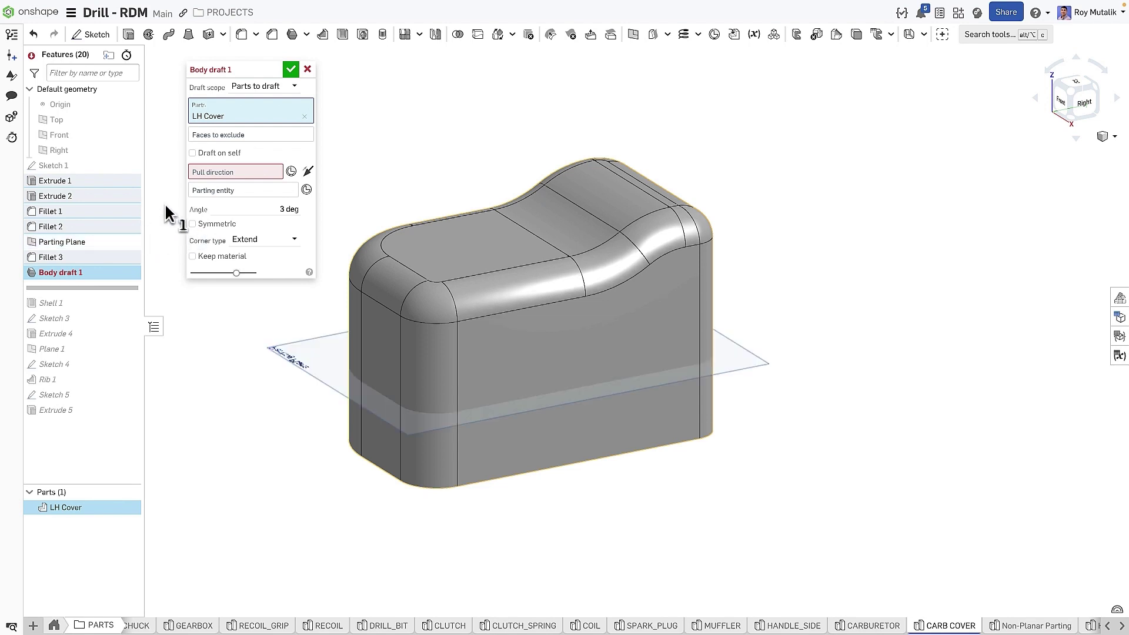
click(212, 171)
click(321, 360)
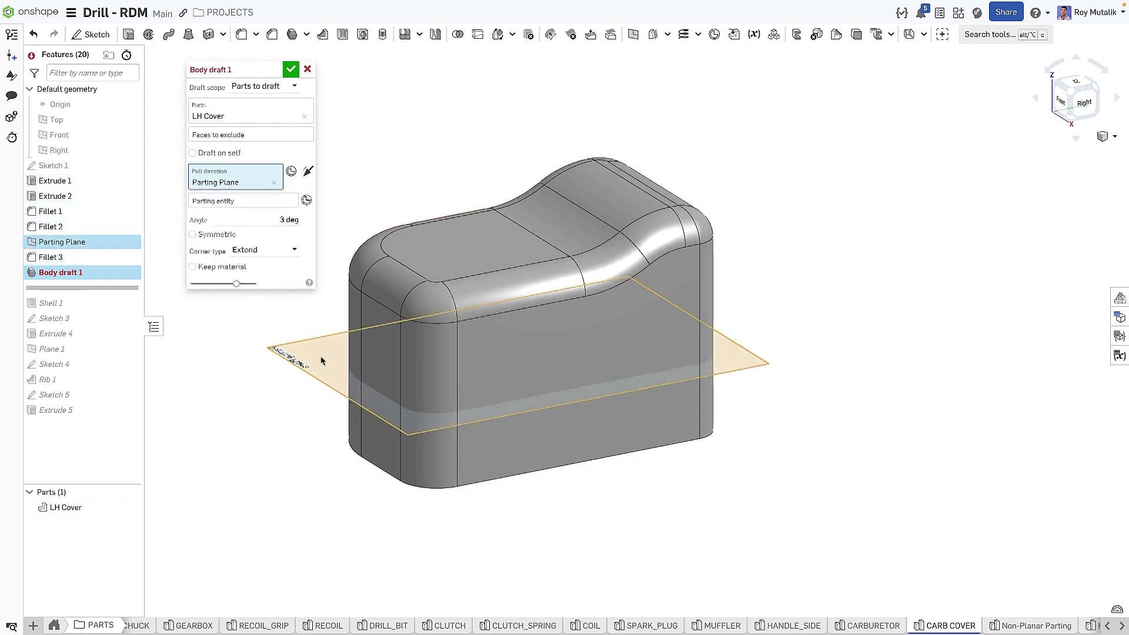
click(321, 360)
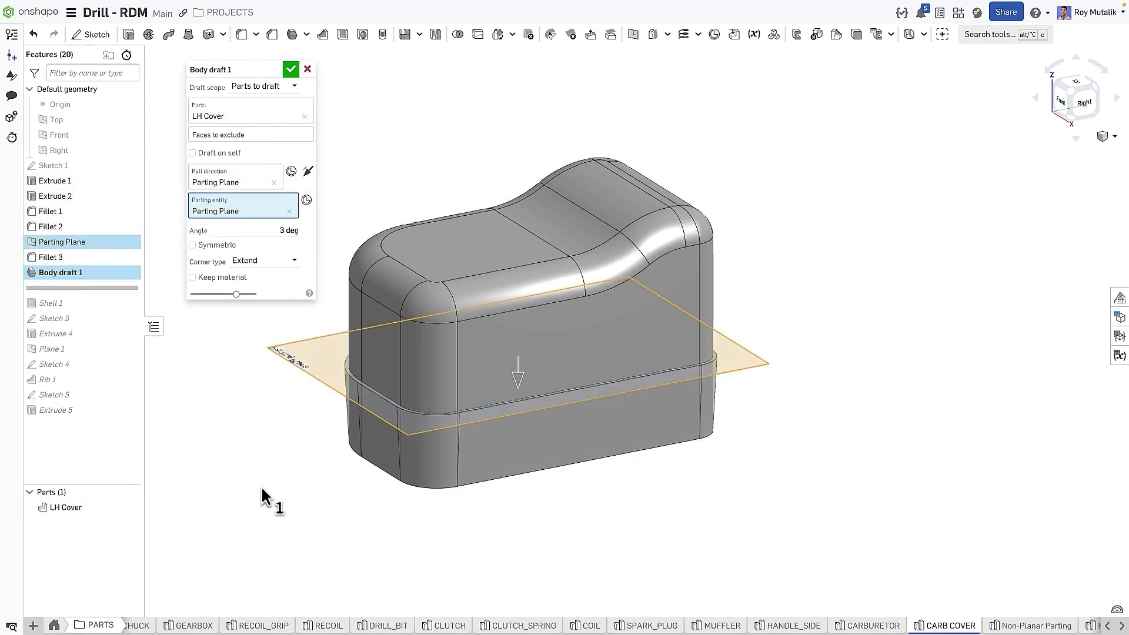
mouse_move(279, 481)
right_down()
mouse_move(309, 458)
mouse_move(261, 477)
right_up()
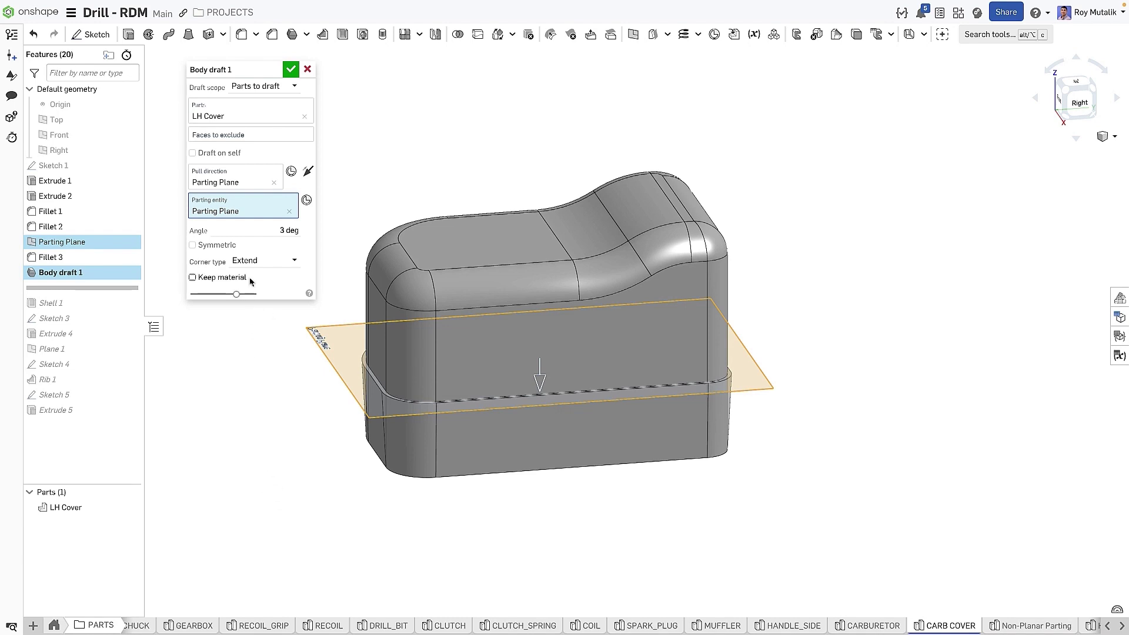
click(217, 244)
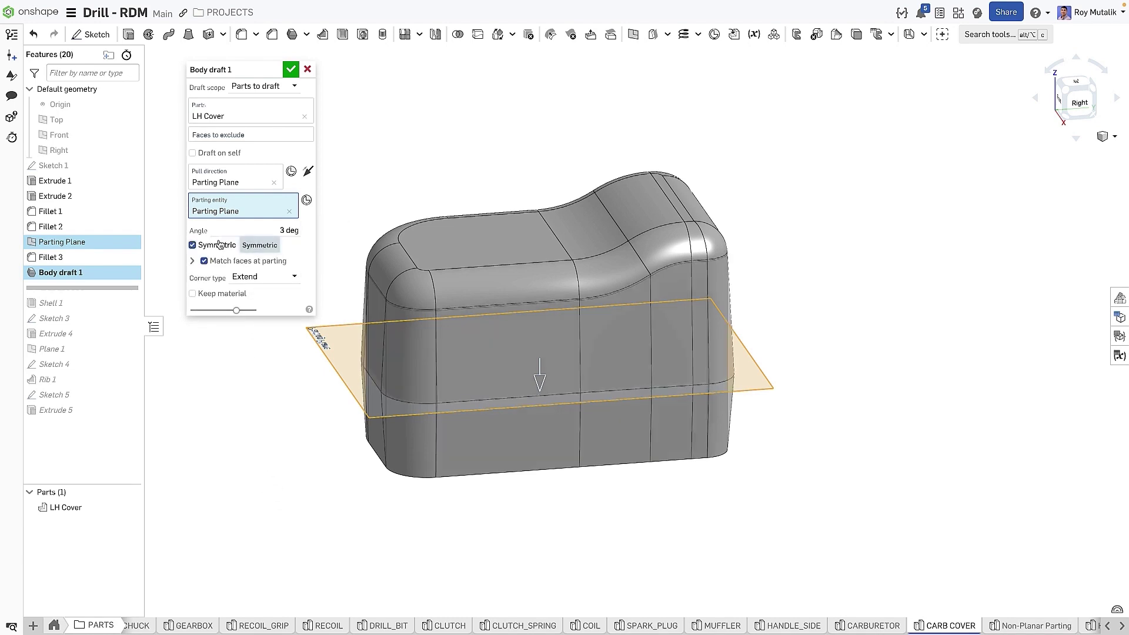
click(193, 262)
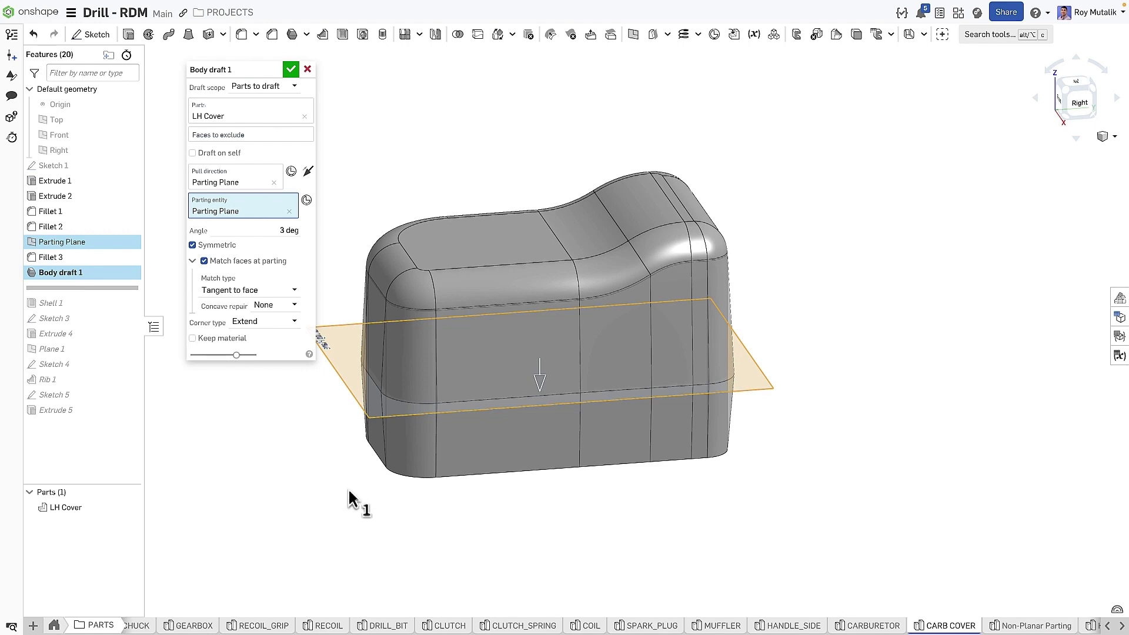
right_drag(330, 478, 502, 498)
Accept Body draft 1, roll history to the end to restore the slots, and hide the Parting Plane.
click(290, 69)
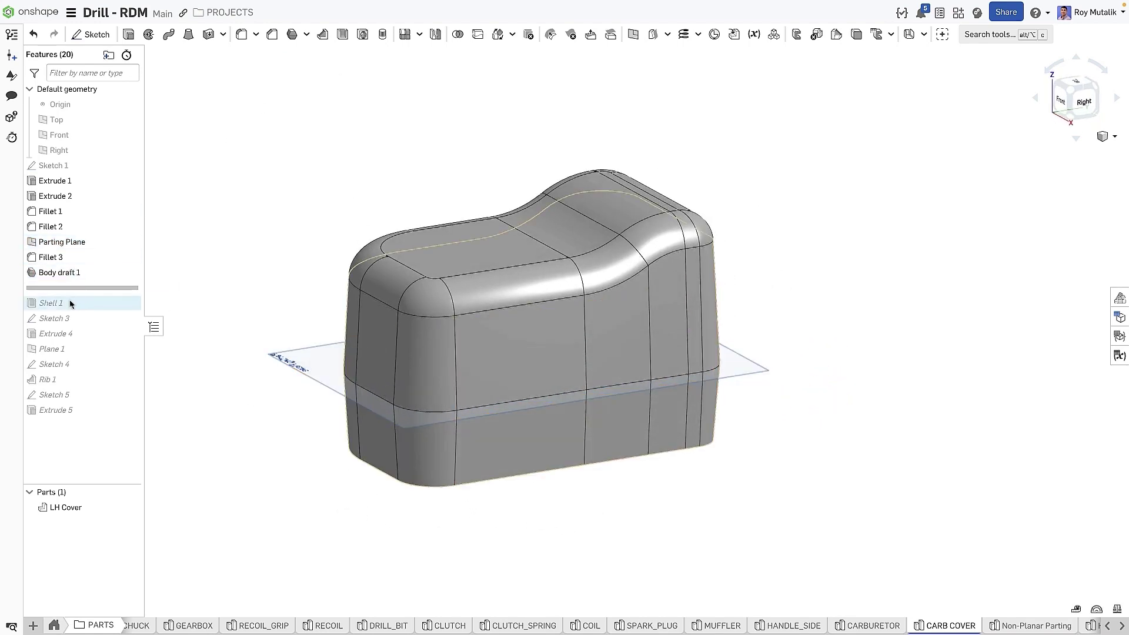
click(126, 305)
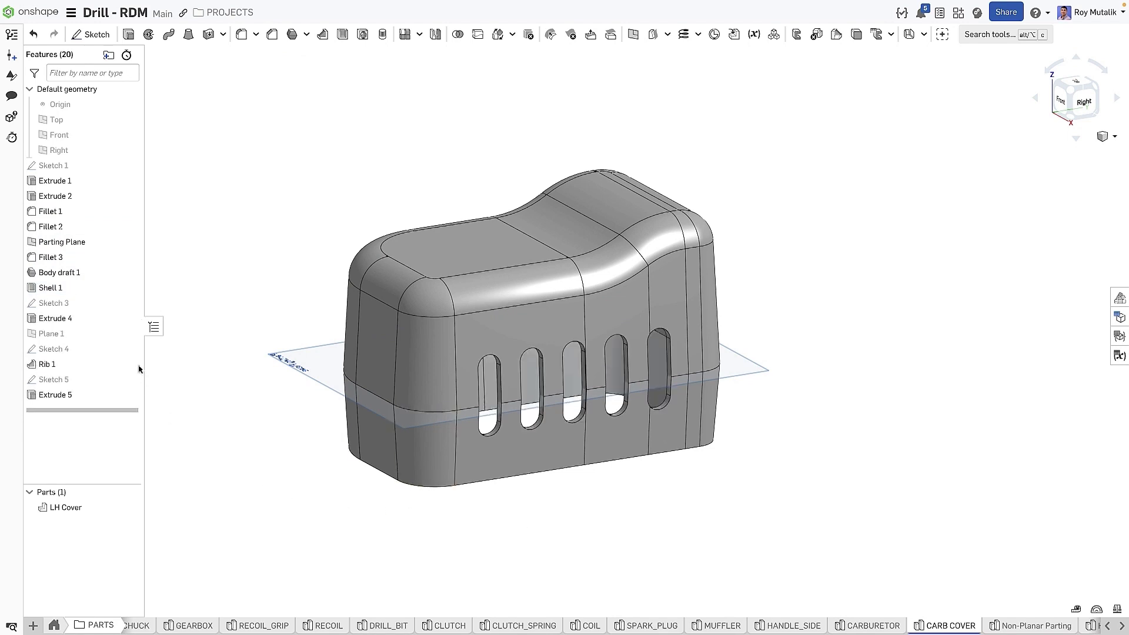
click(140, 242)
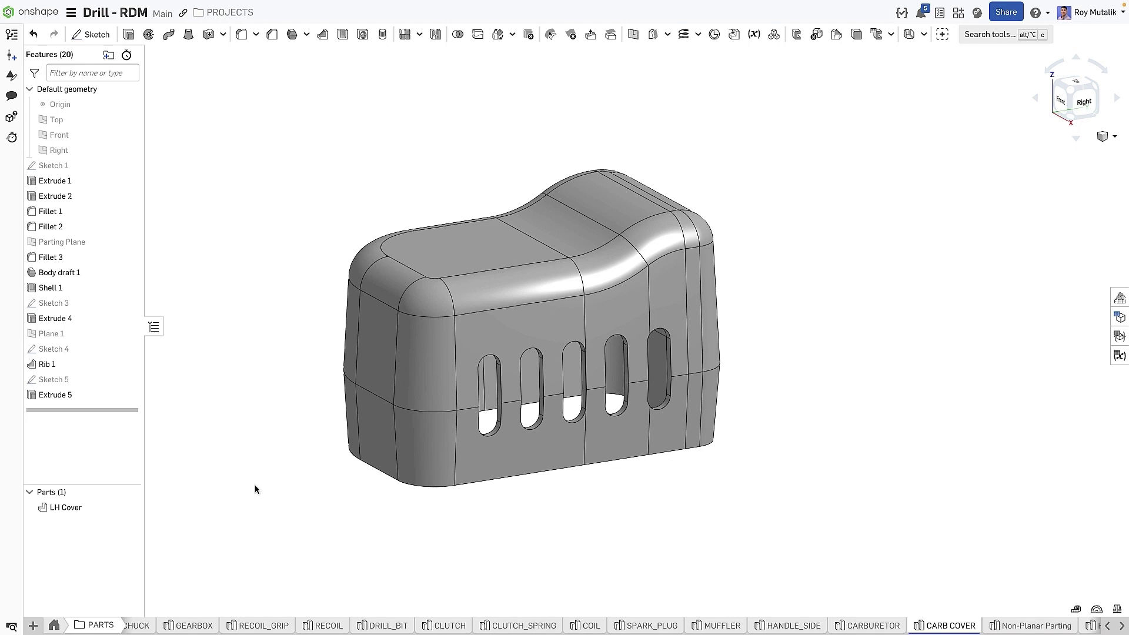
mouse_move(255, 485)
right_down()
mouse_move(199, 464)
mouse_move(128, 472)
mouse_move(272, 482)
right_up()
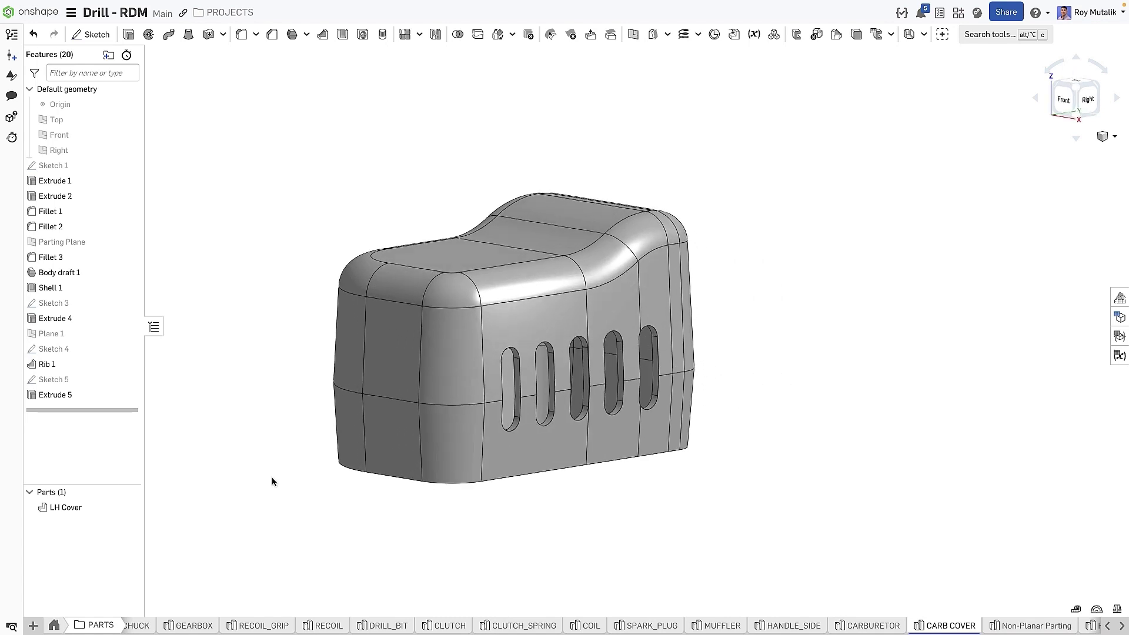
click(1012, 626)
Start a body draft on Part 1, pulled from its top face, split along the wavy surface.
mouse_move(604, 544)
right_down()
mouse_move(580, 542)
mouse_move(600, 545)
right_up()
click(293, 34)
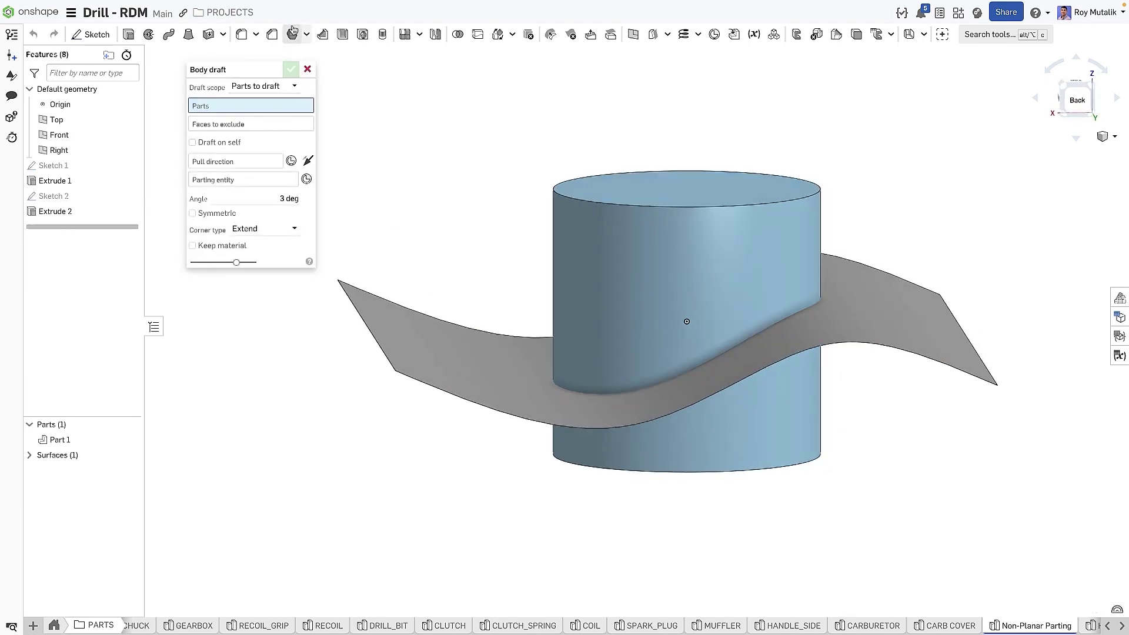
click(609, 235)
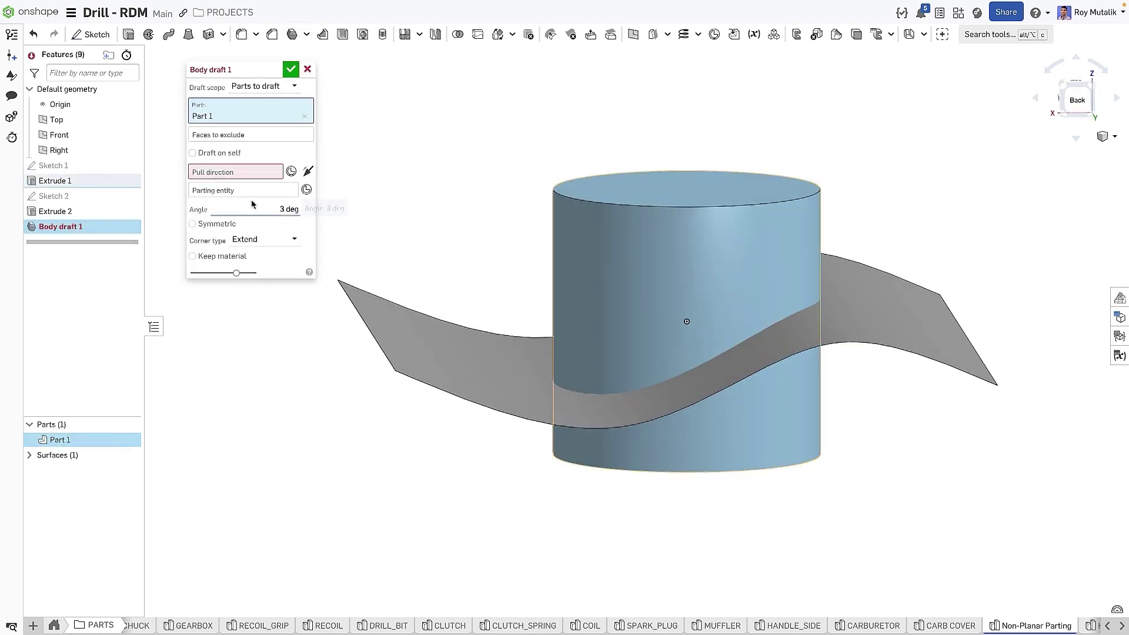
click(235, 173)
click(628, 184)
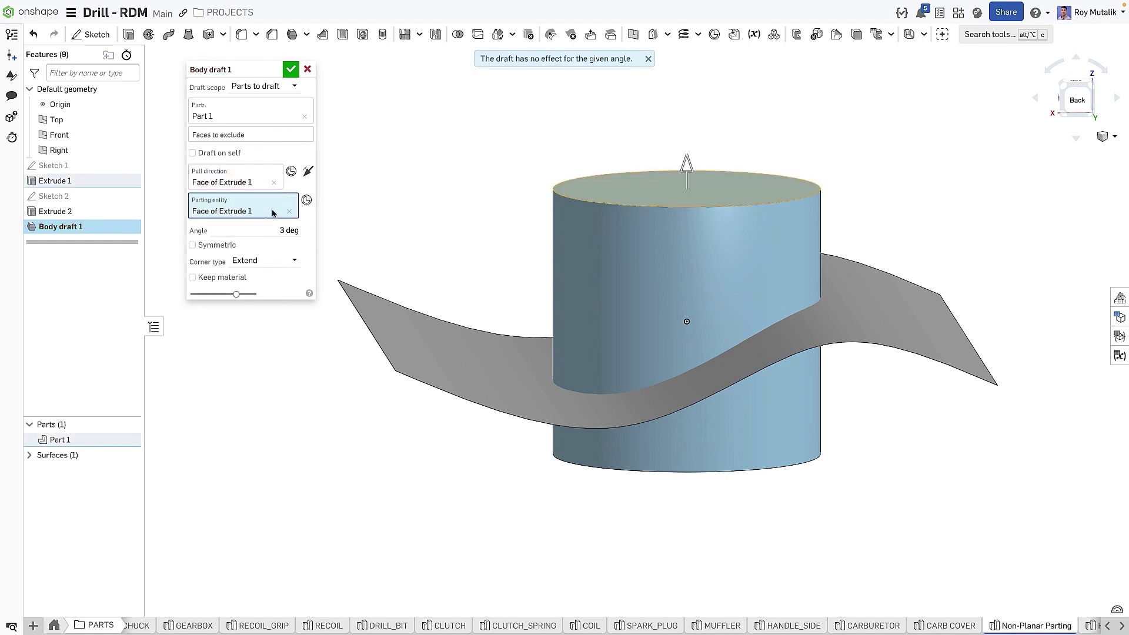
click(289, 210)
click(457, 366)
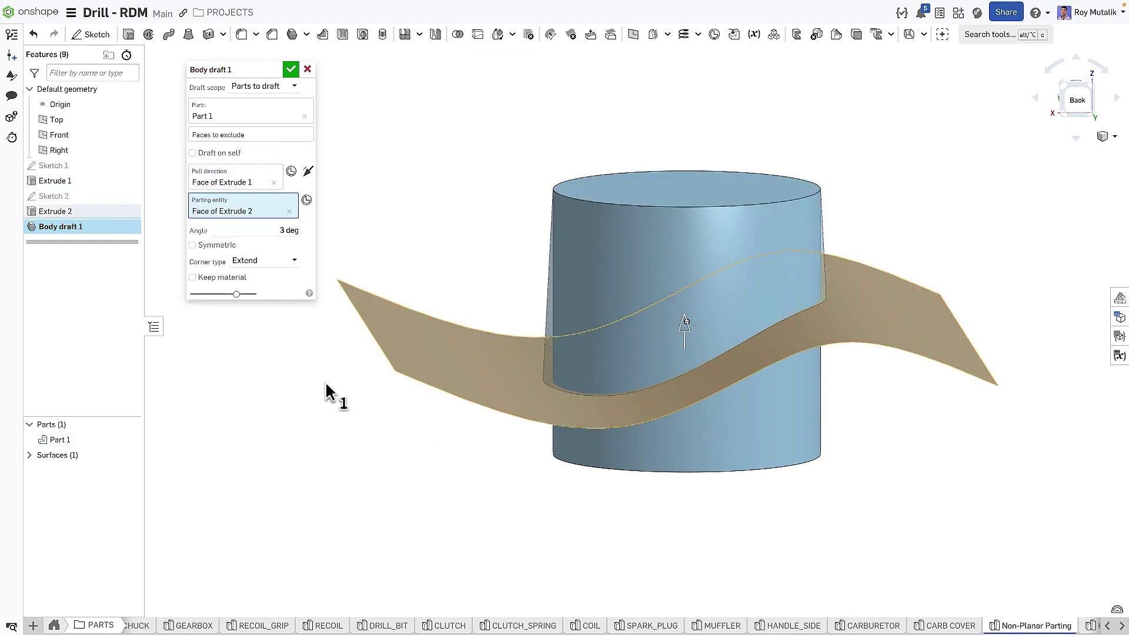
Make the 3° cylinder draft symmetric, accept it, and hide the surfaces and default planes.
click(130, 455)
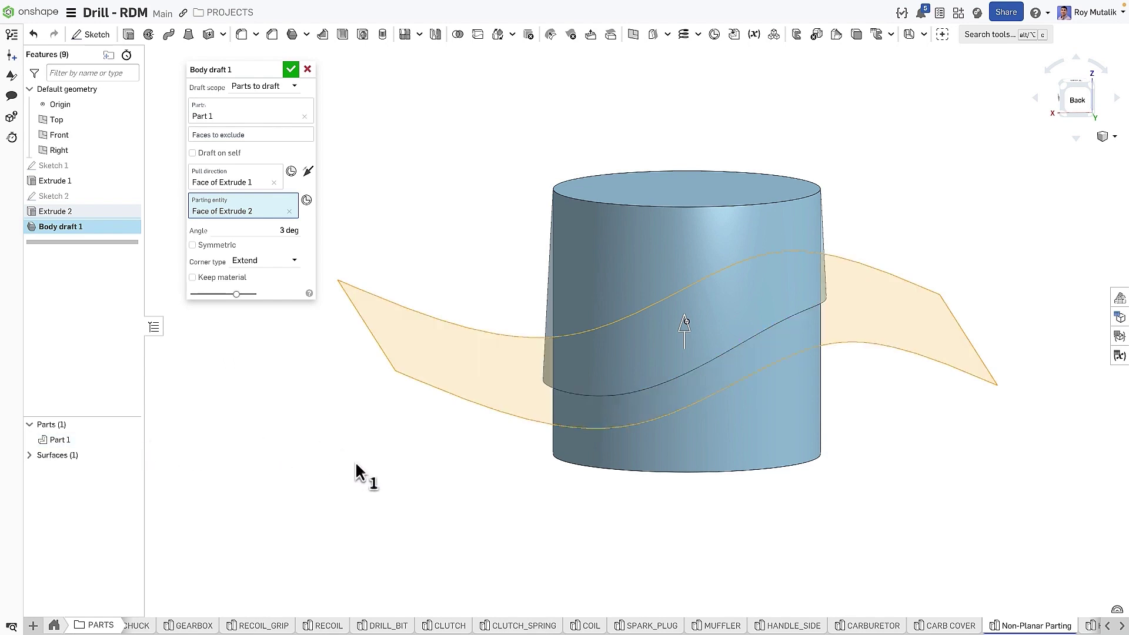
mouse_move(426, 475)
right_down()
mouse_move(400, 455)
mouse_move(394, 467)
right_up()
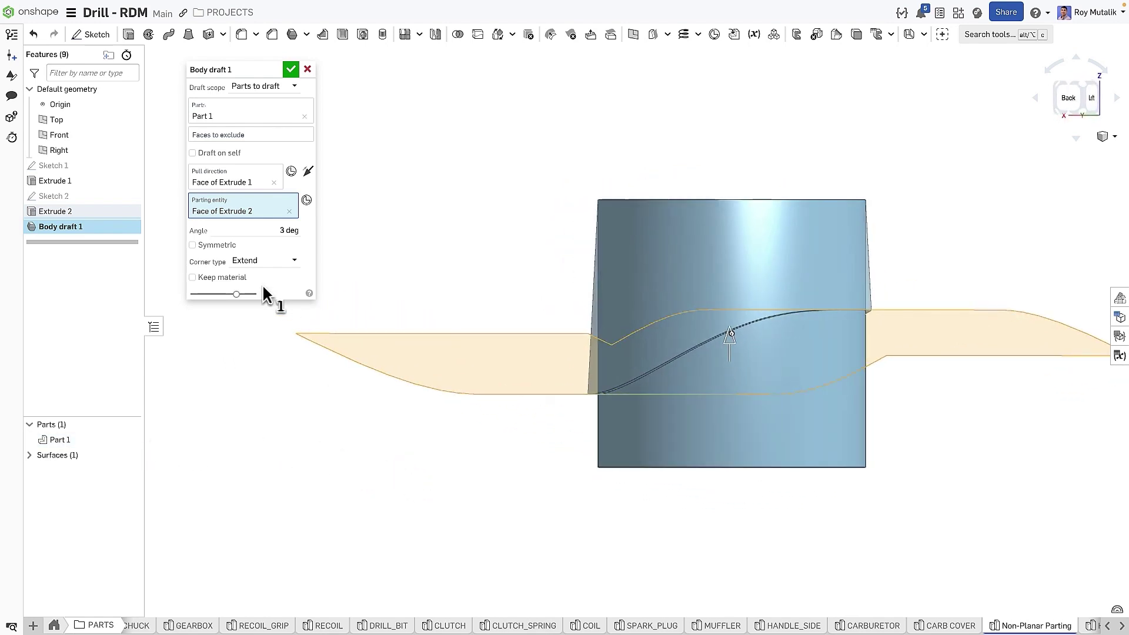
click(193, 245)
right_drag(489, 483, 576, 485)
click(290, 68)
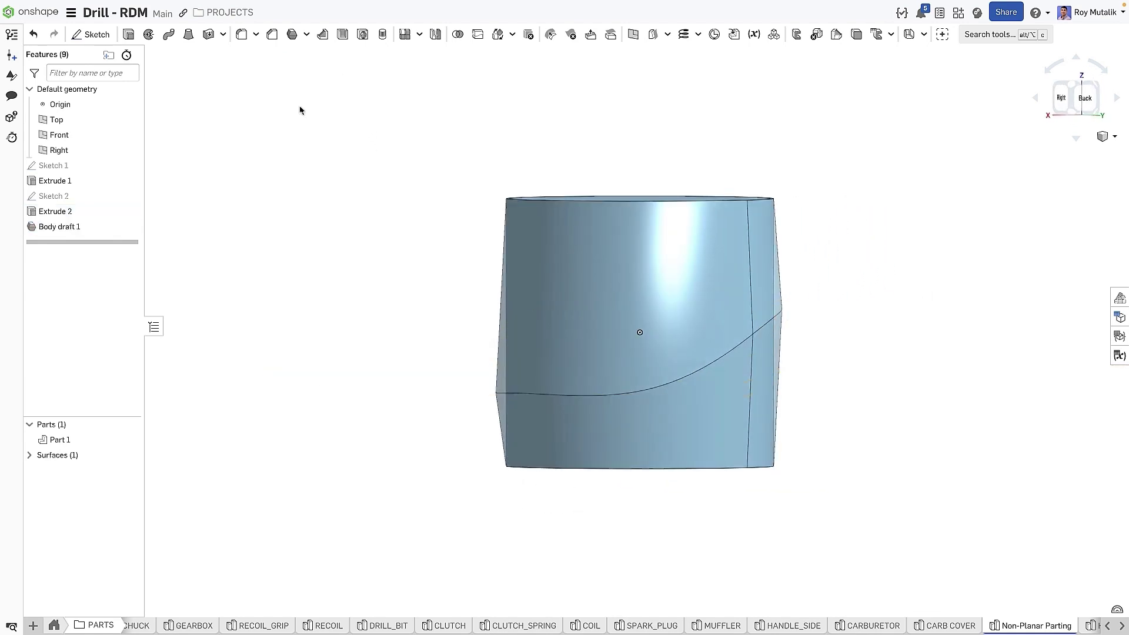
right_drag(593, 561, 546, 565)
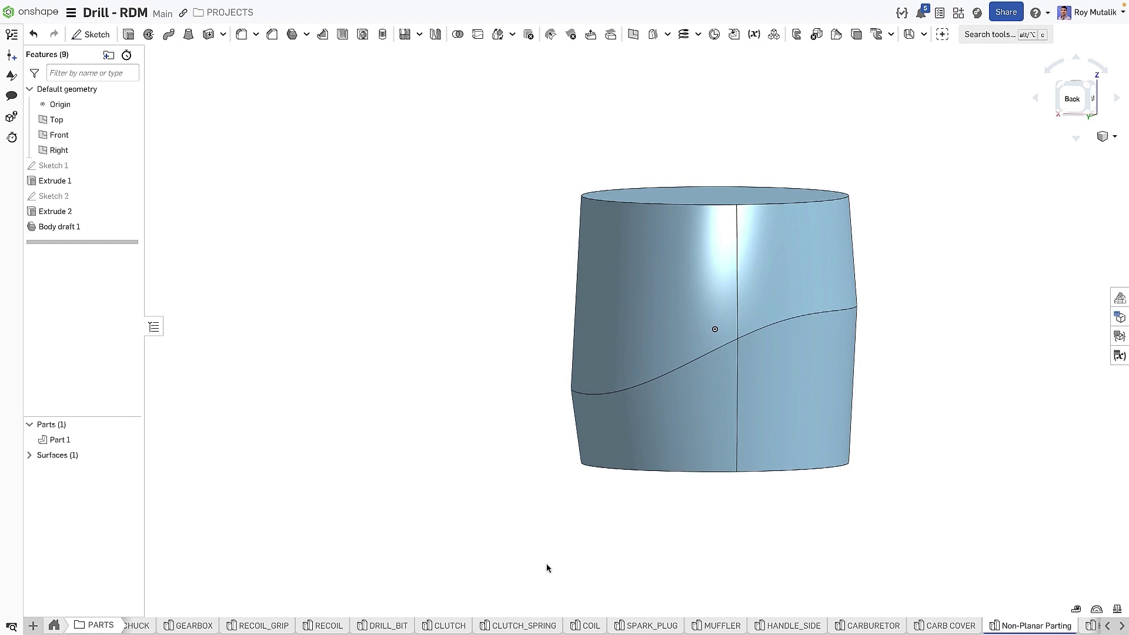
key(p)
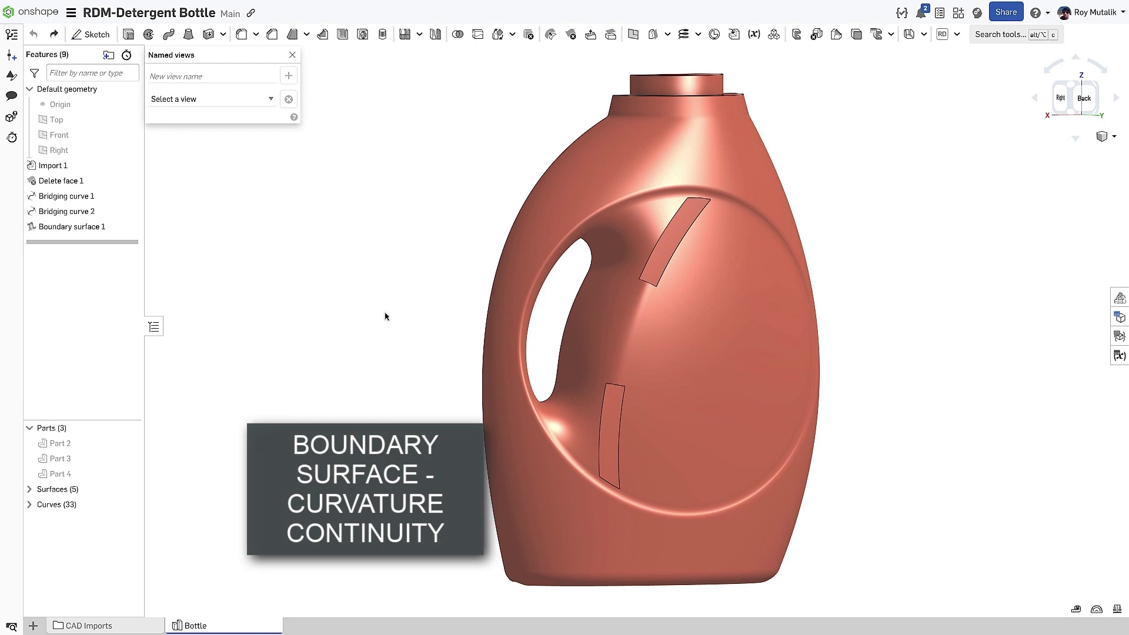
Jump to the Zoom - Blend view and show the Mean curvature colour map across Boundary surface 1.
click(96, 230)
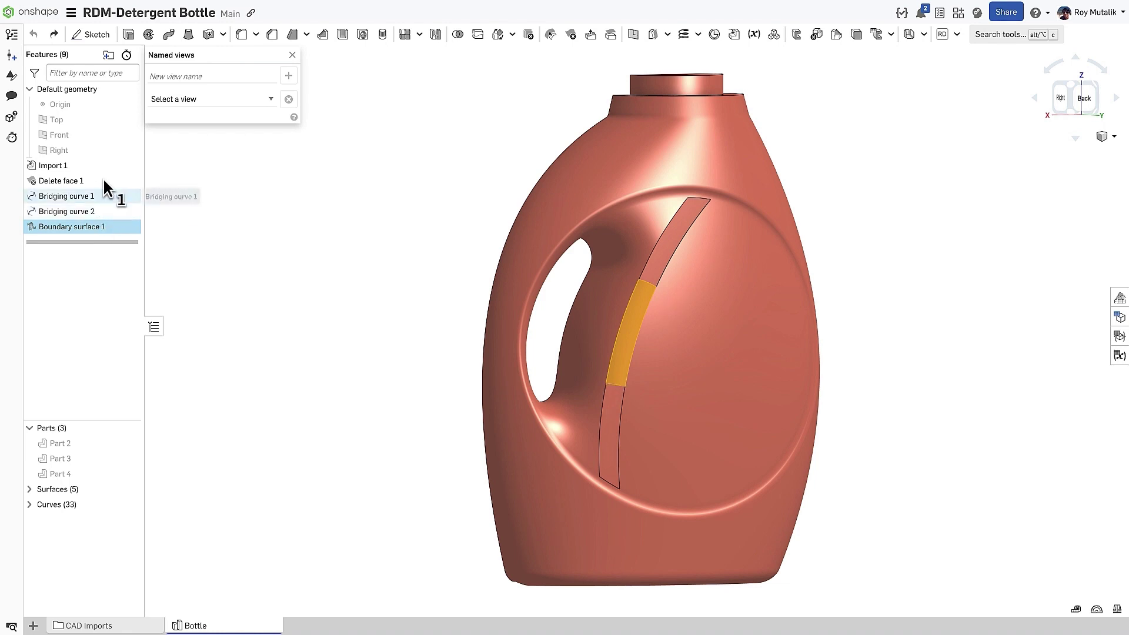
click(254, 194)
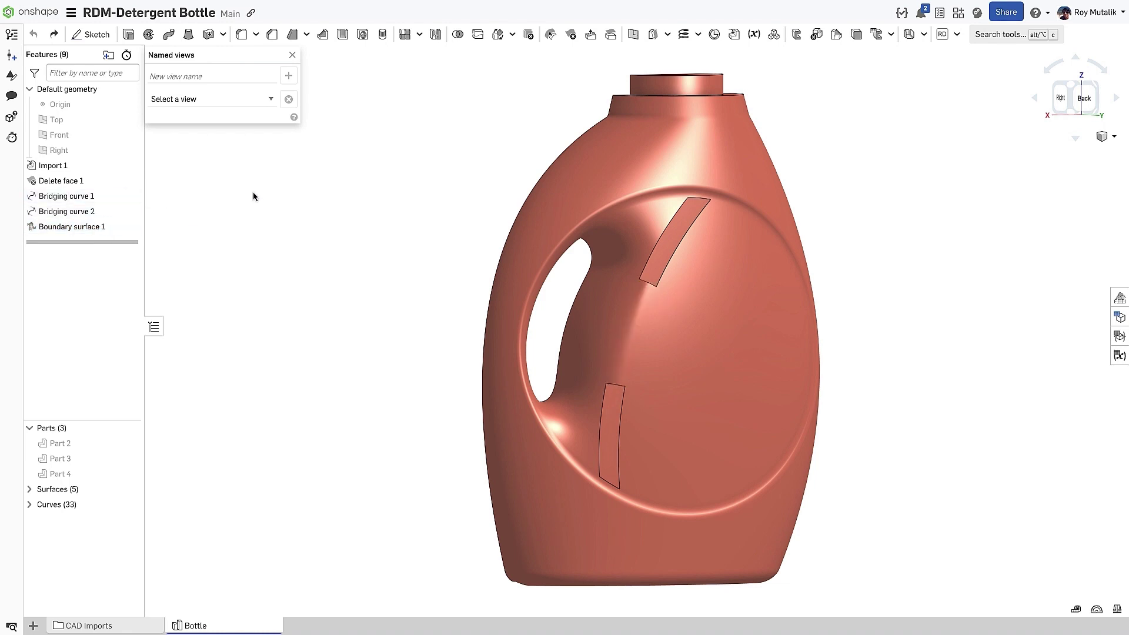
click(254, 104)
click(249, 114)
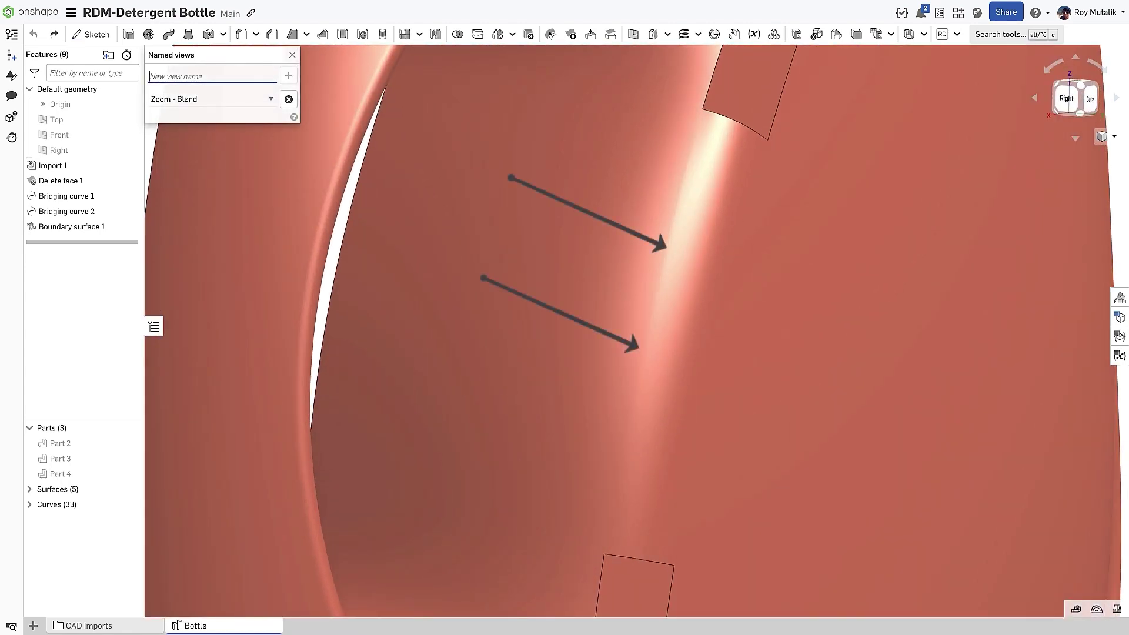
click(1097, 609)
click(1055, 581)
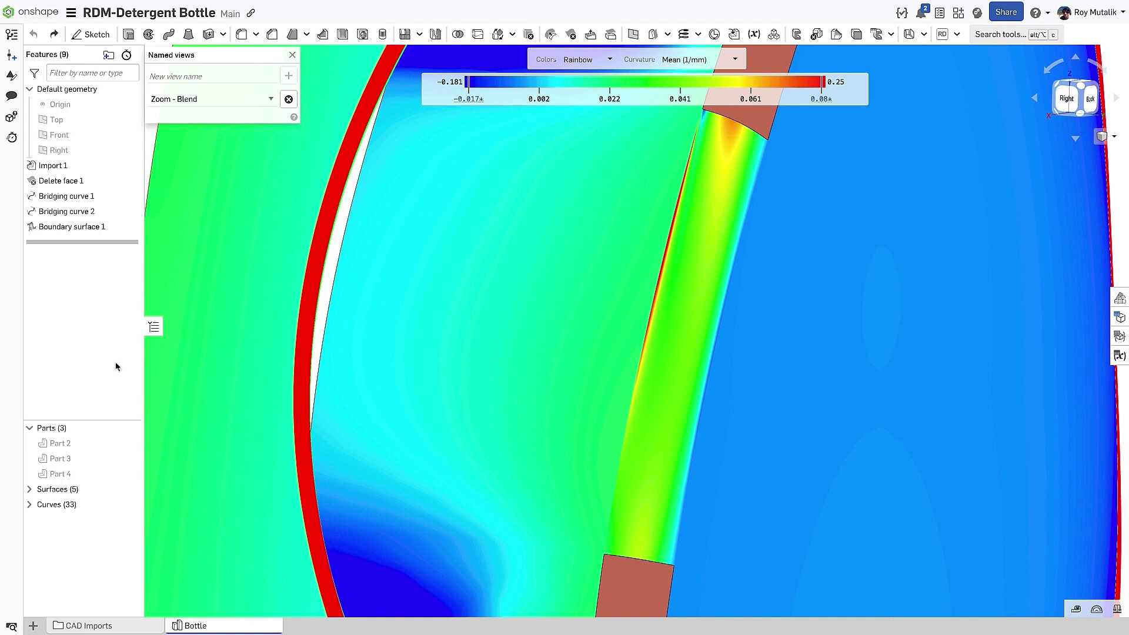
double_click(90, 228)
Change both U-profile boundary conditions from Match tangent to Match curvature and confirm.
click(255, 139)
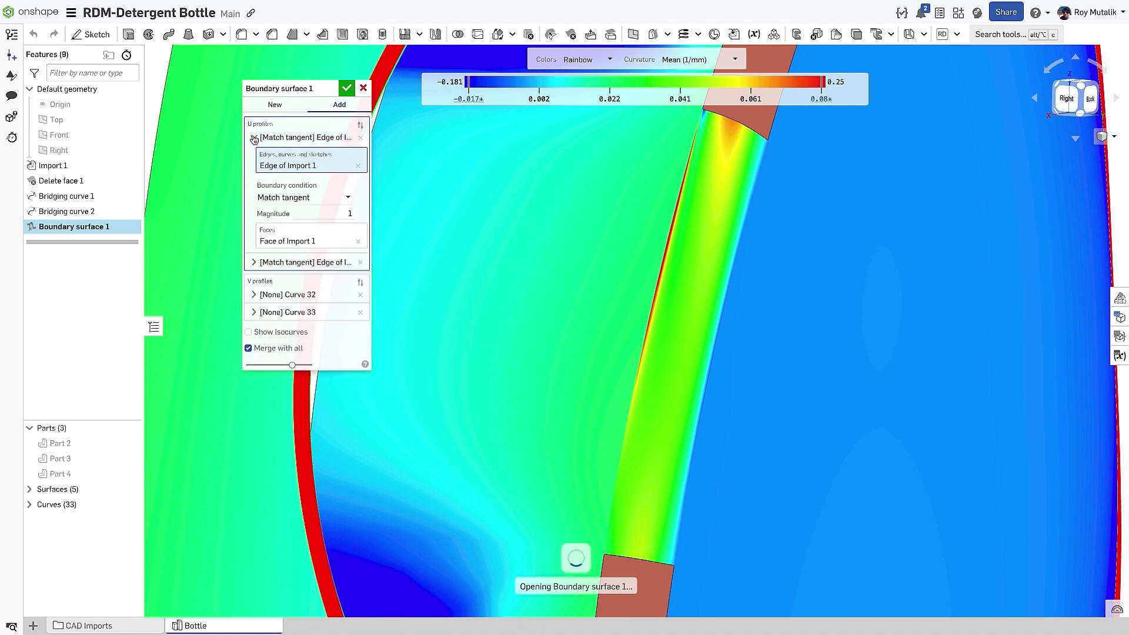
click(254, 263)
click(306, 320)
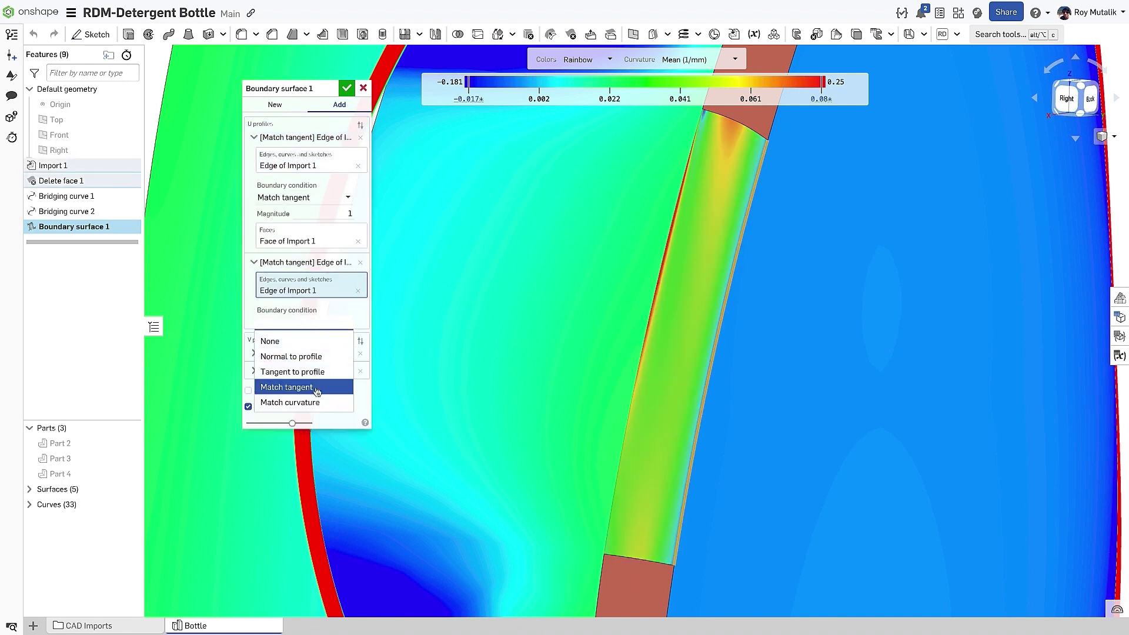
click(306, 402)
click(306, 198)
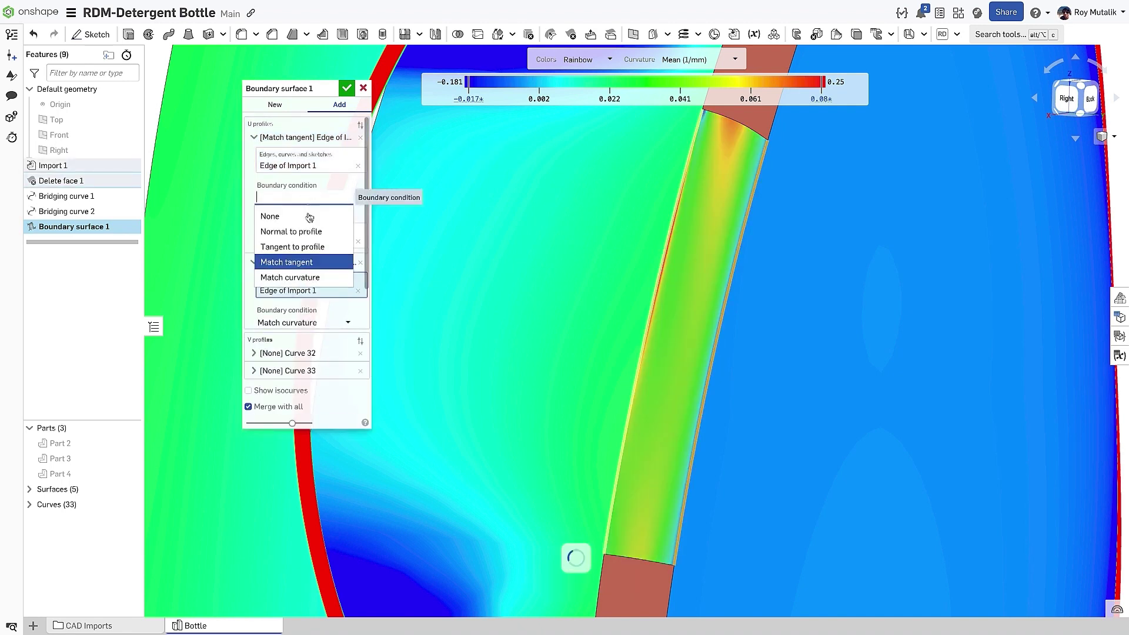
click(310, 277)
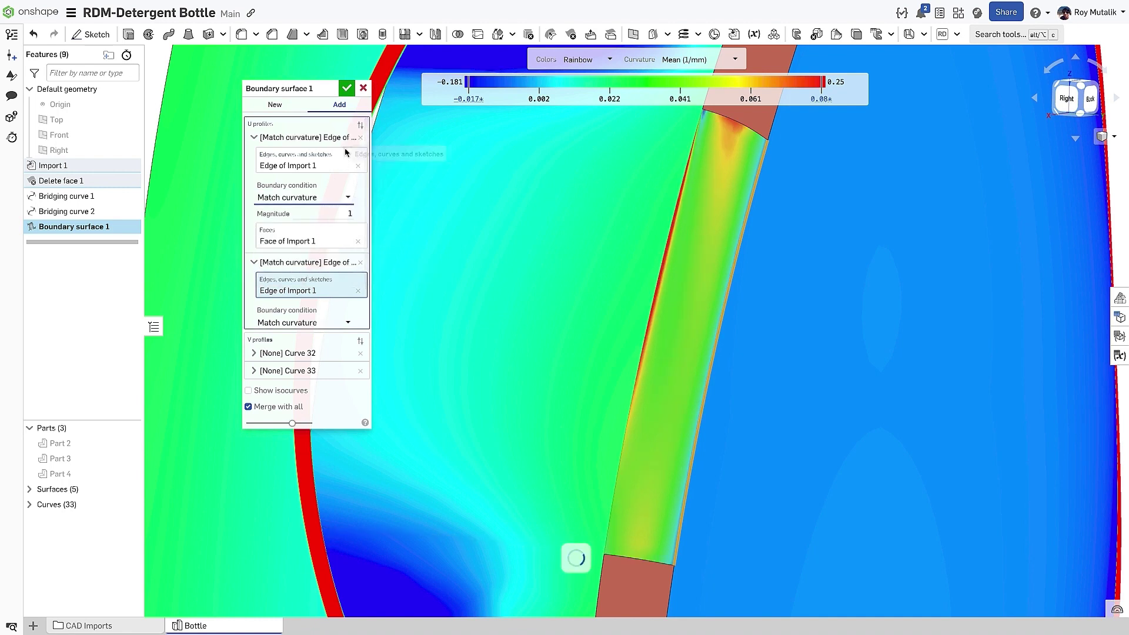
click(346, 88)
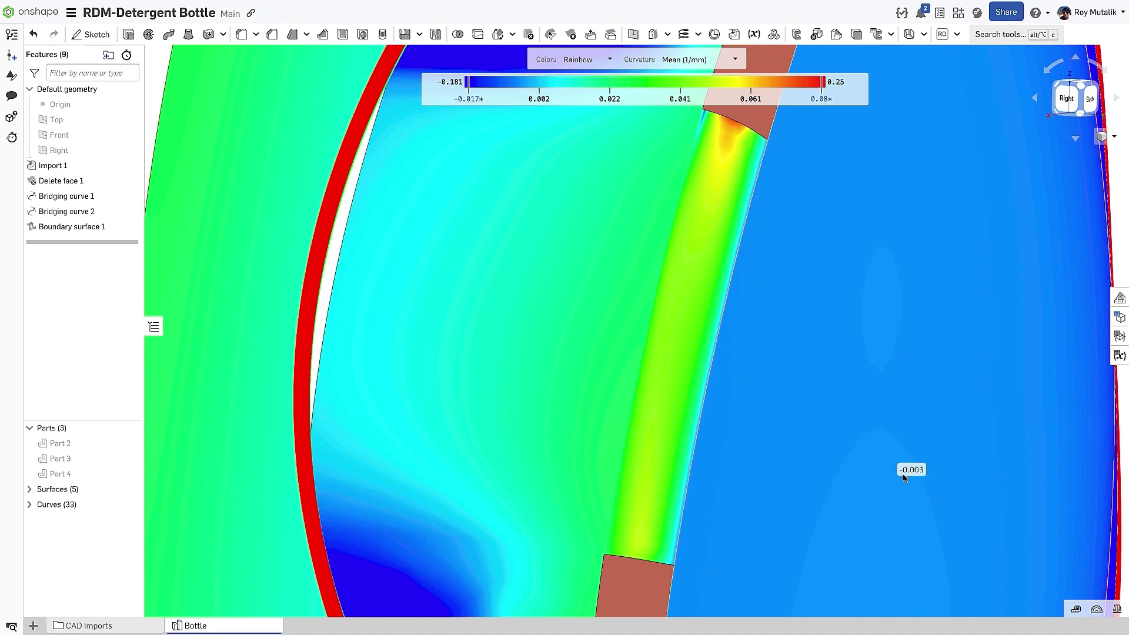
Turn the curvature colour map off and zoom to fit the whole bottle.
click(1096, 610)
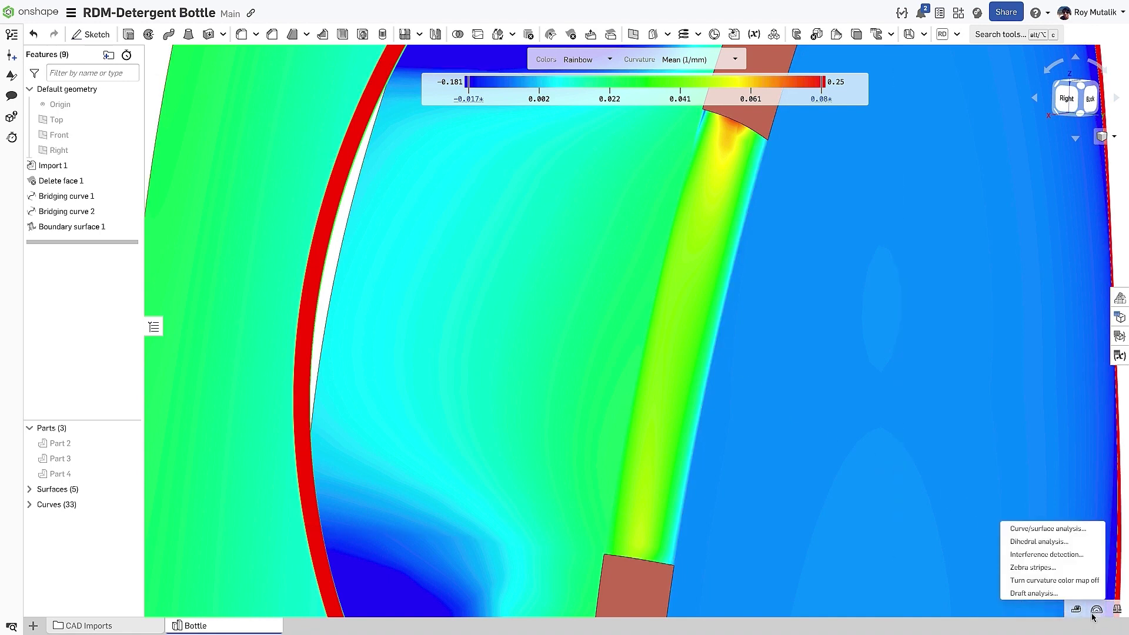
click(1074, 582)
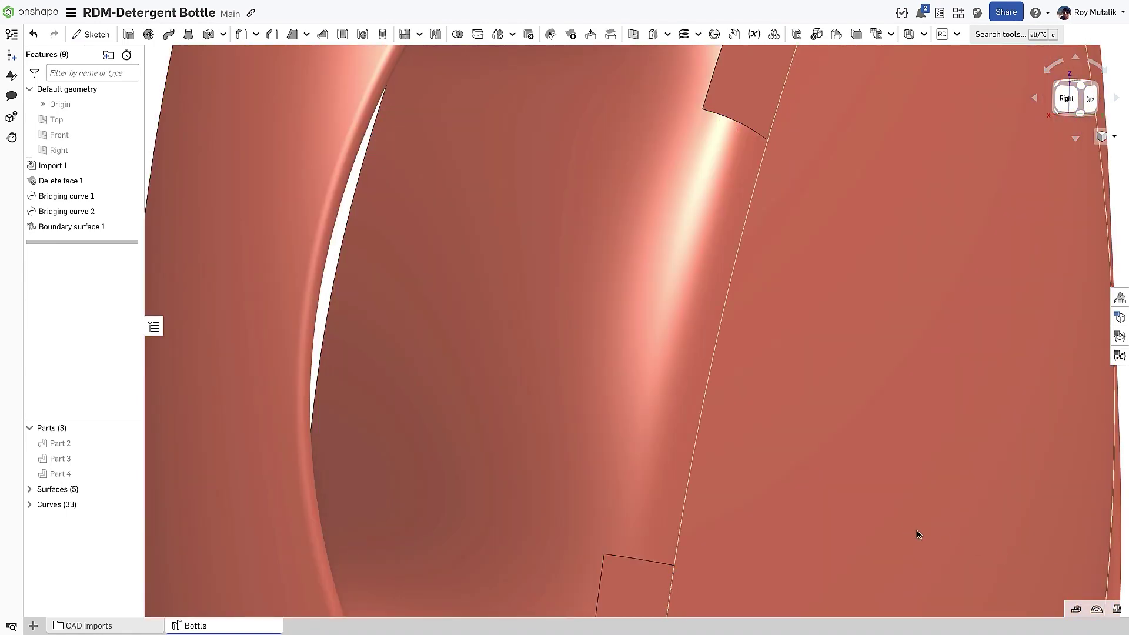
key(f)
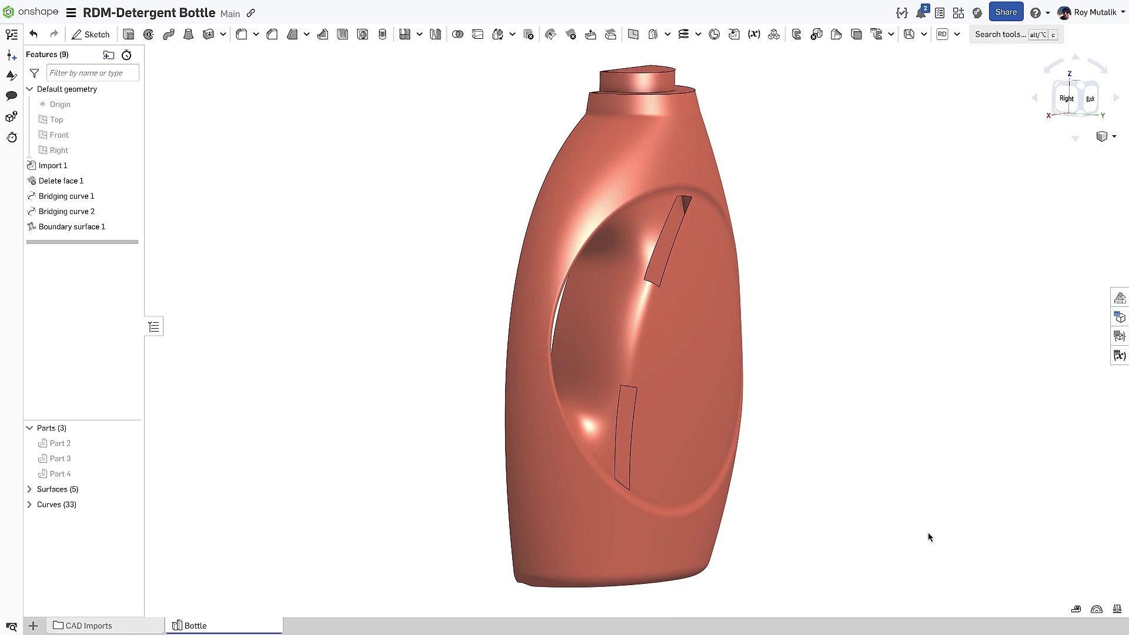
mouse_move(894, 539)
right_down()
mouse_move(881, 537)
mouse_move(912, 542)
right_up()
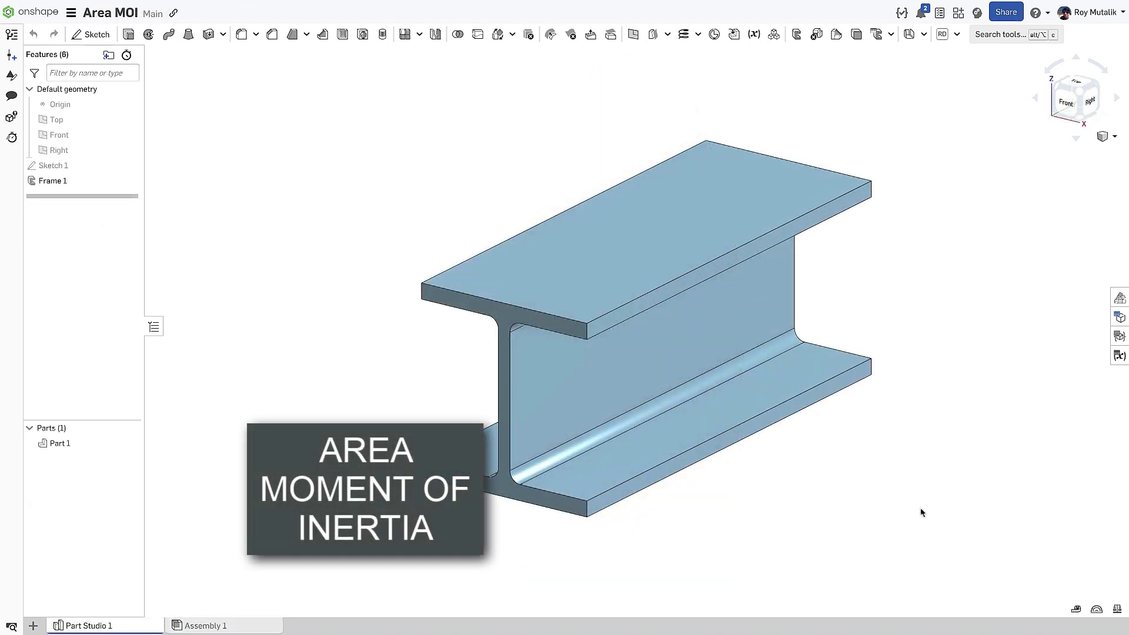
Measure the I-beam end face in Face mode: area 3.827 in², MOI 11.347 and 3.857 in⁴.
click(1117, 613)
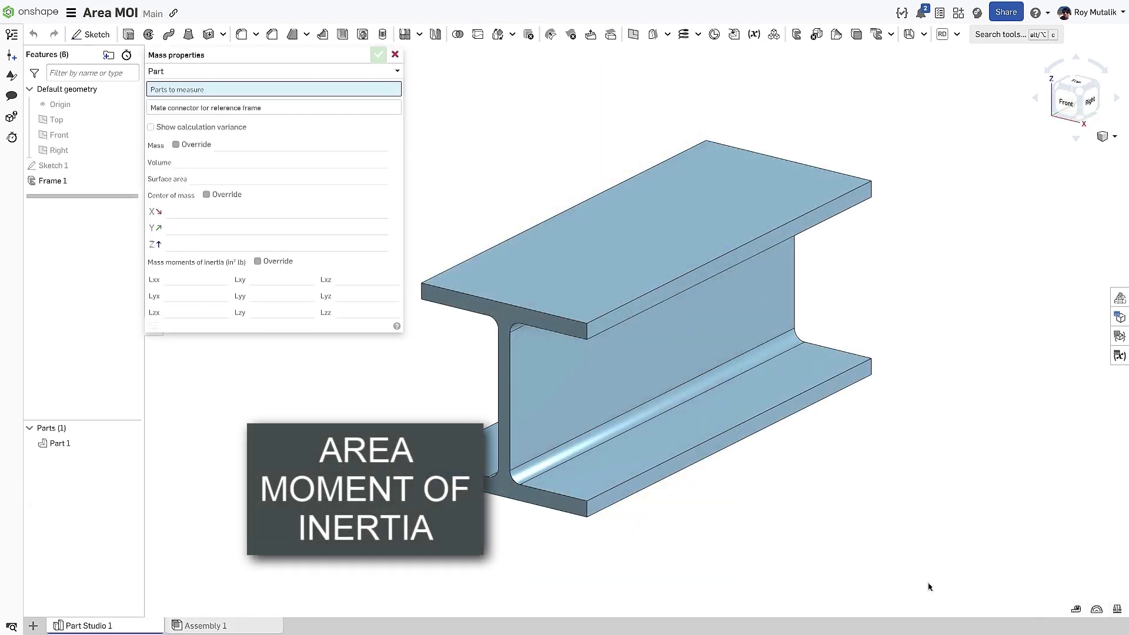
click(368, 76)
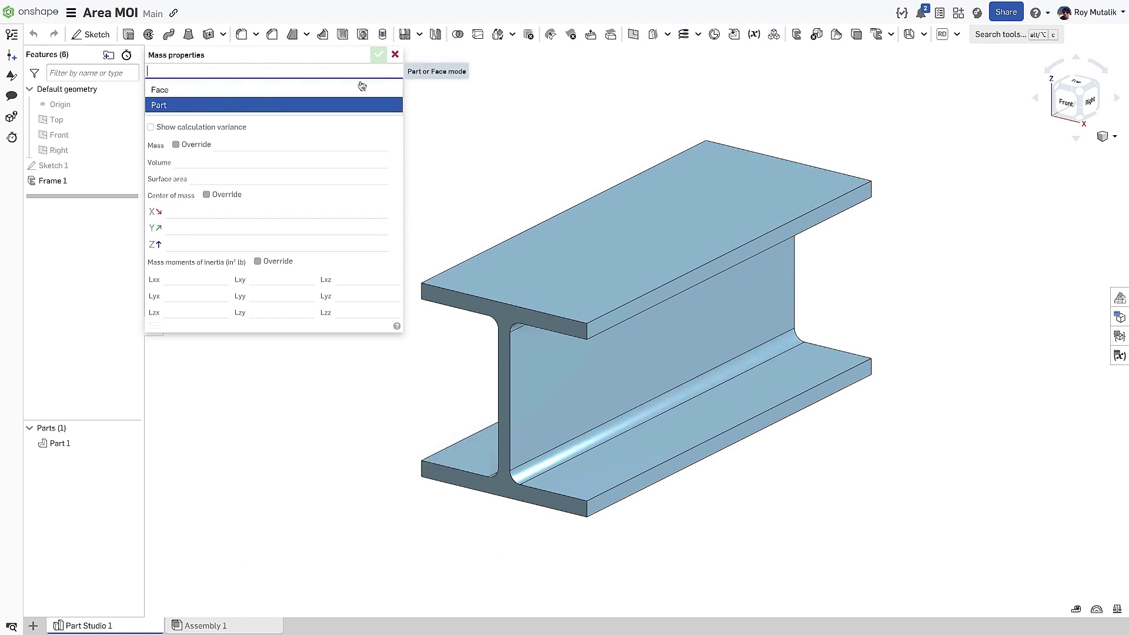
click(352, 90)
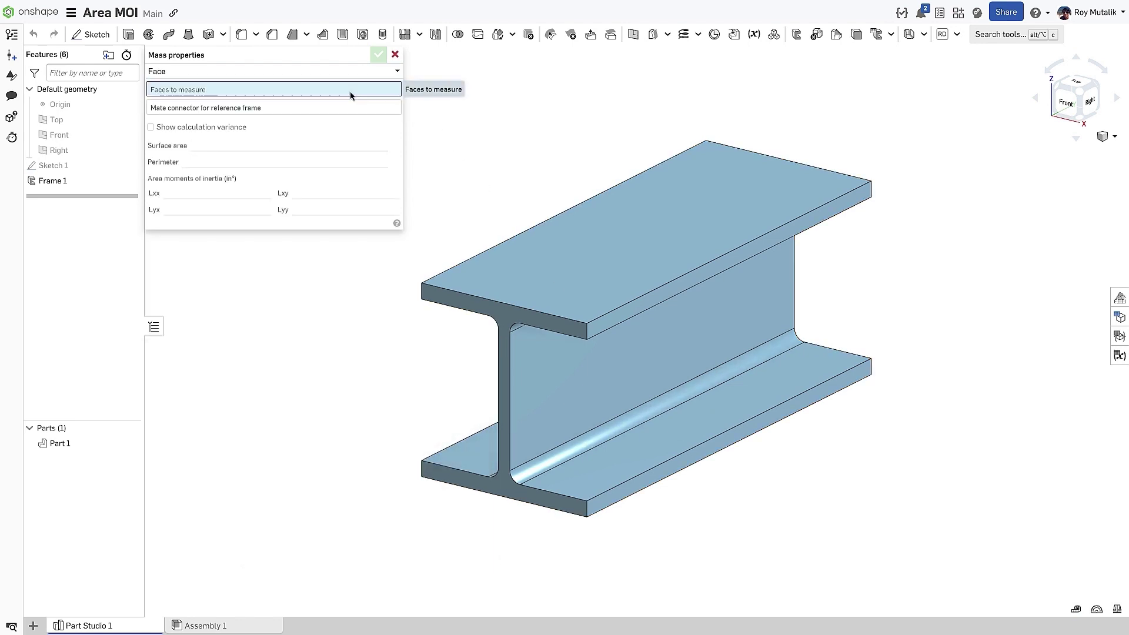
click(467, 291)
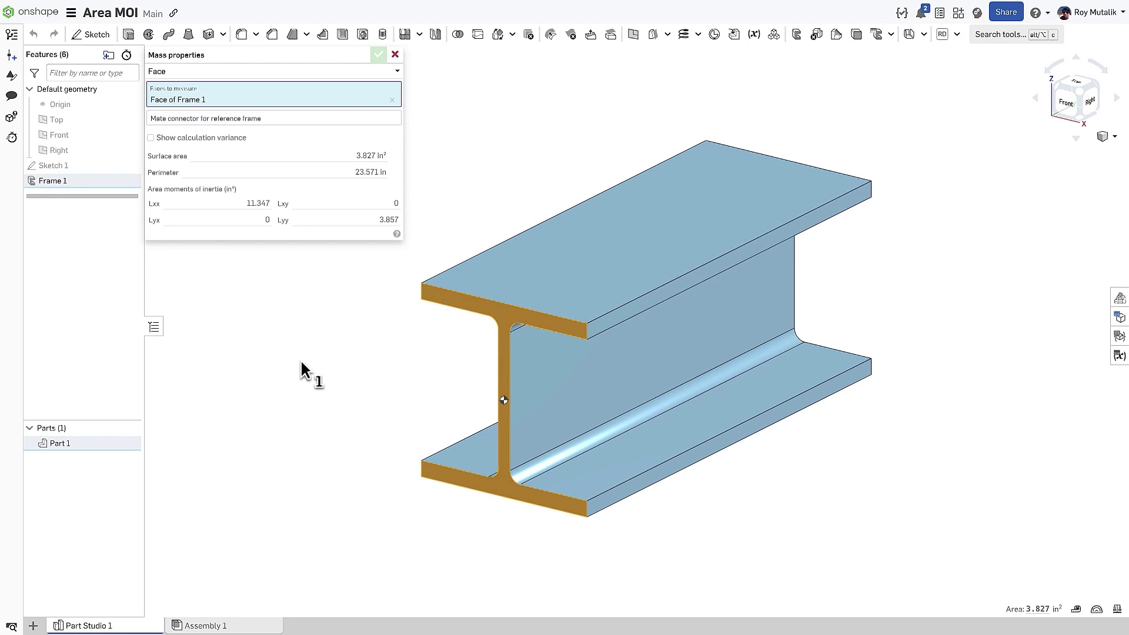
right_click(282, 387)
click(282, 404)
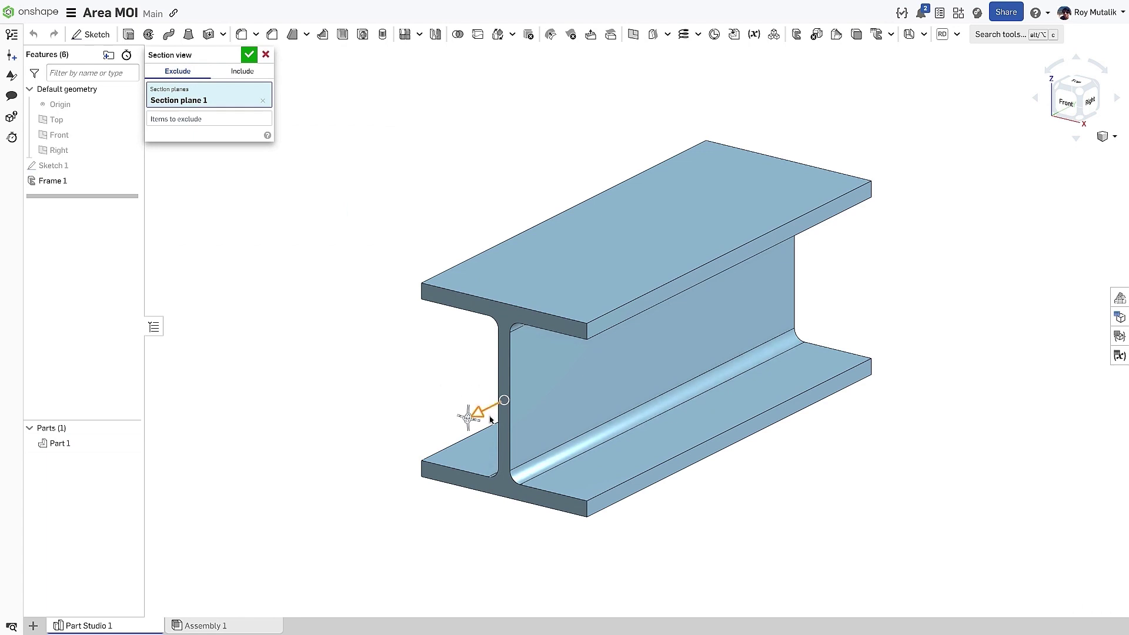
Section the I-beam and measure the cut face: 4.995 in², Lxx 14.813, Lyy 8.579 in⁴.
drag(497, 413, 406, 365)
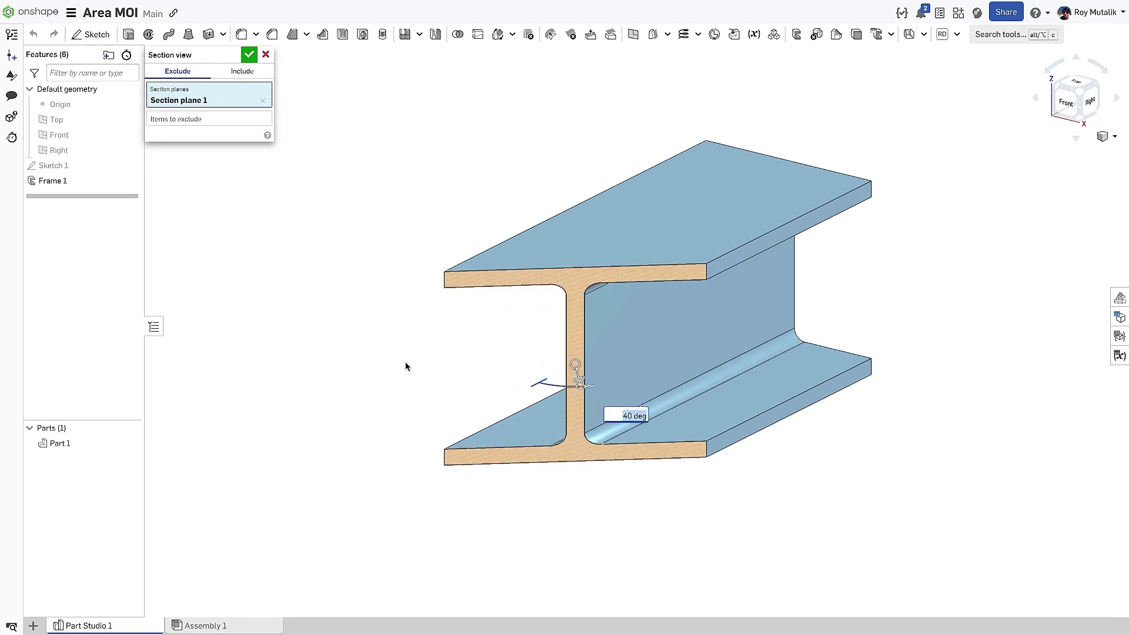
key(Return)
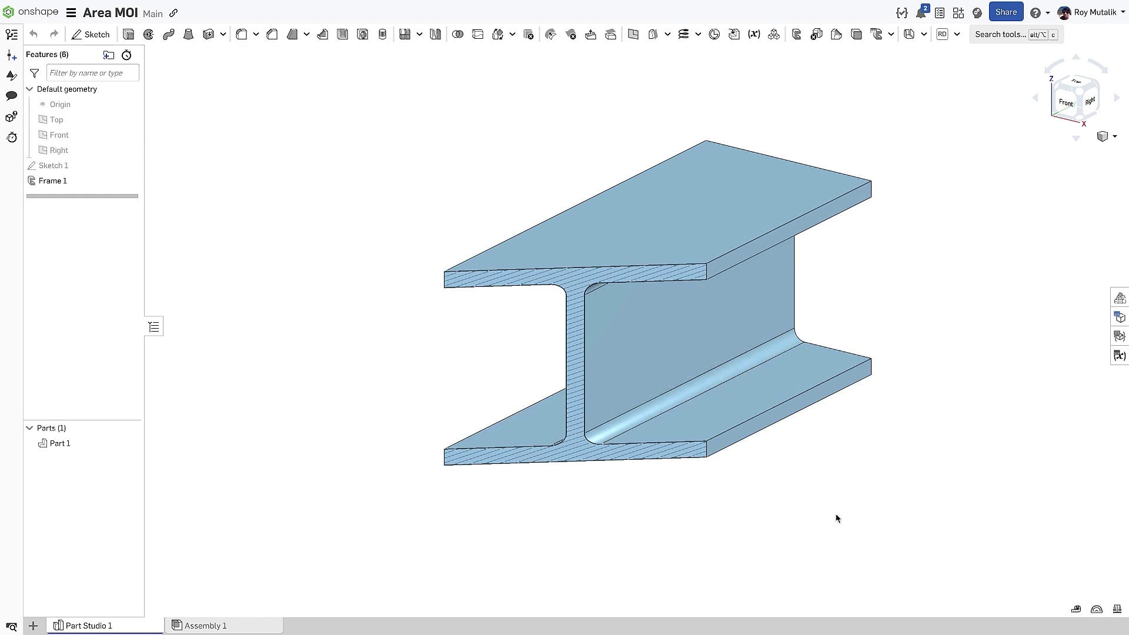
click(1118, 607)
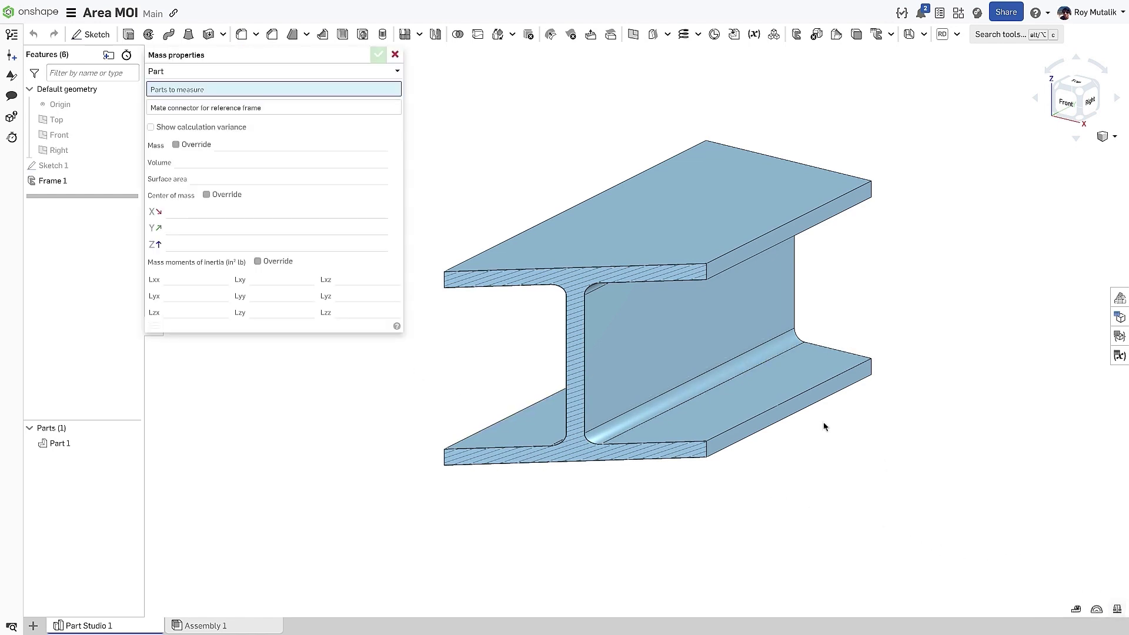
click(276, 71)
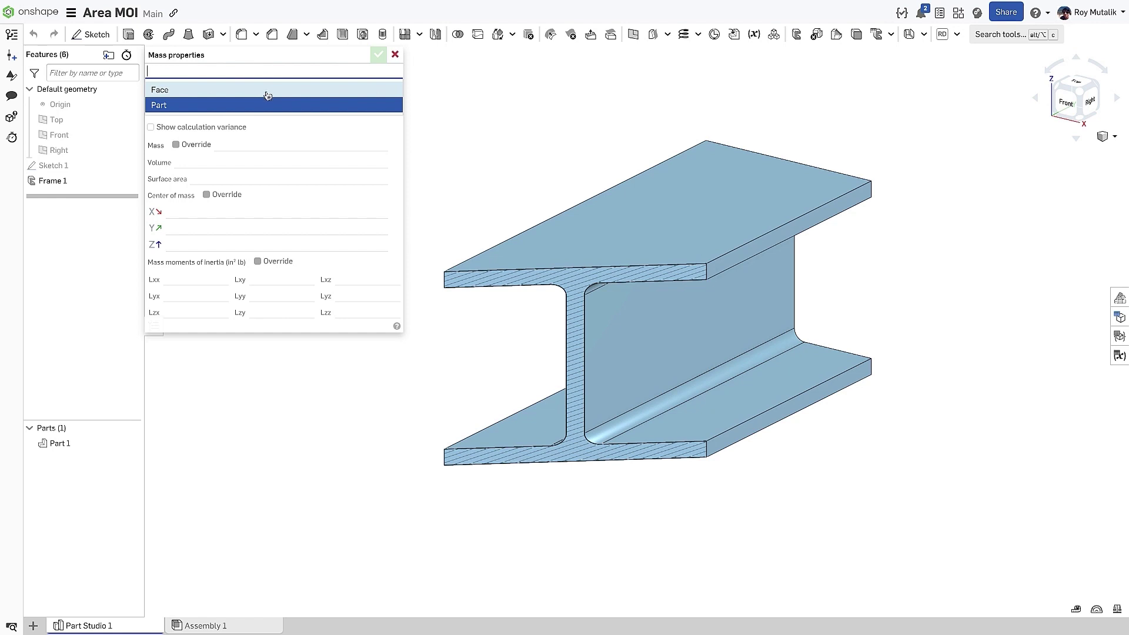
click(266, 90)
click(535, 274)
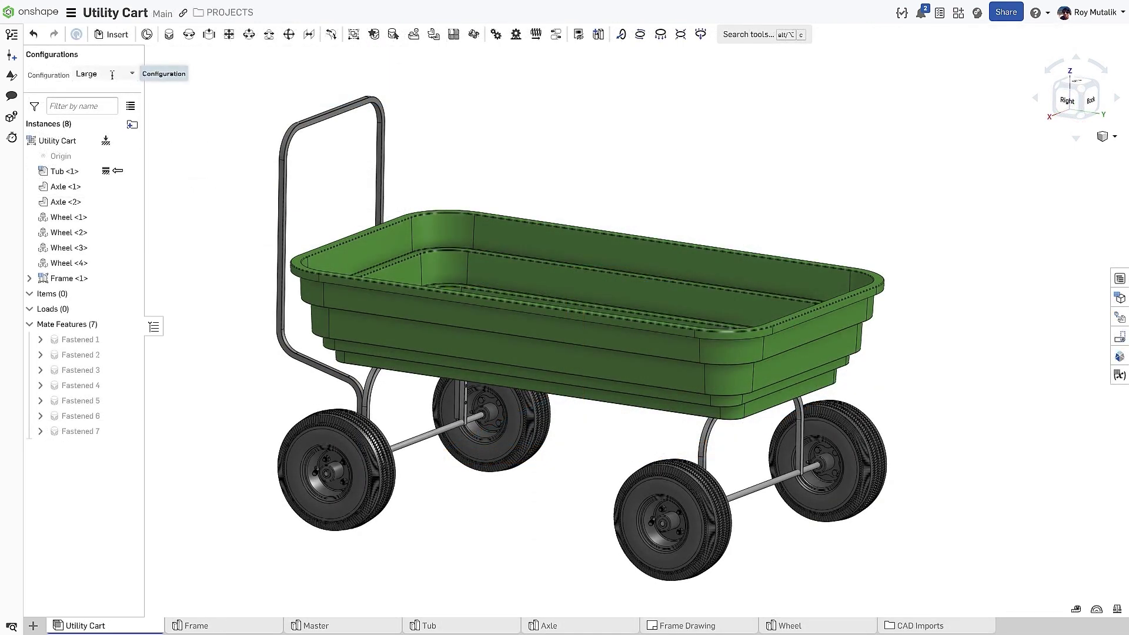
Set the Utility Cart configuration to Small and edit Tub <1> in context.
click(112, 74)
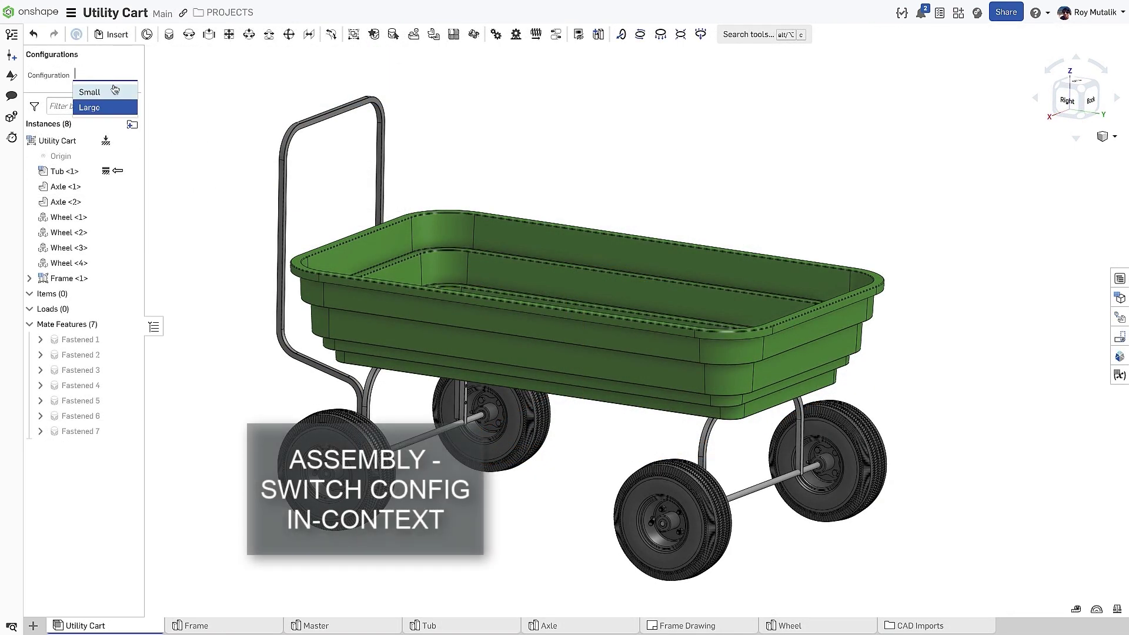
click(112, 90)
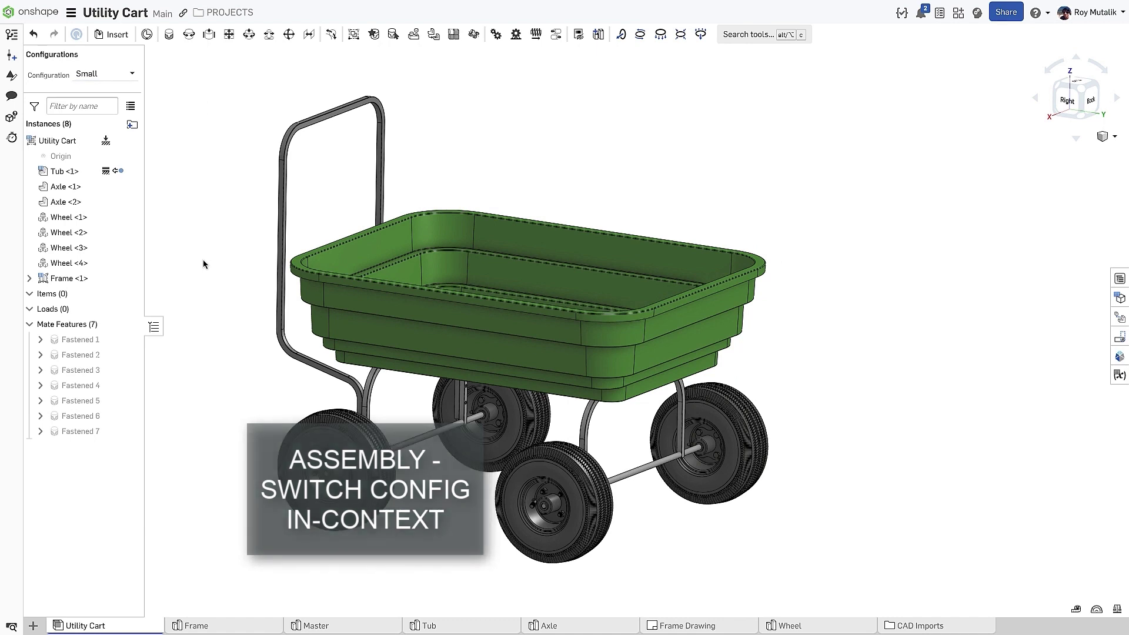
right_click(98, 174)
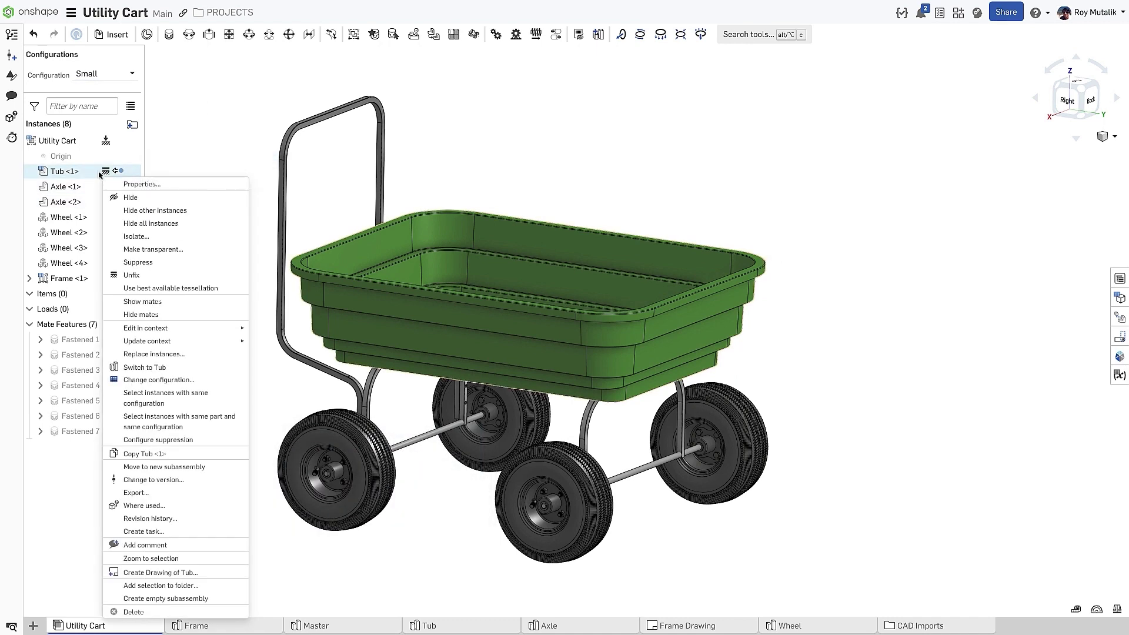
click(247, 315)
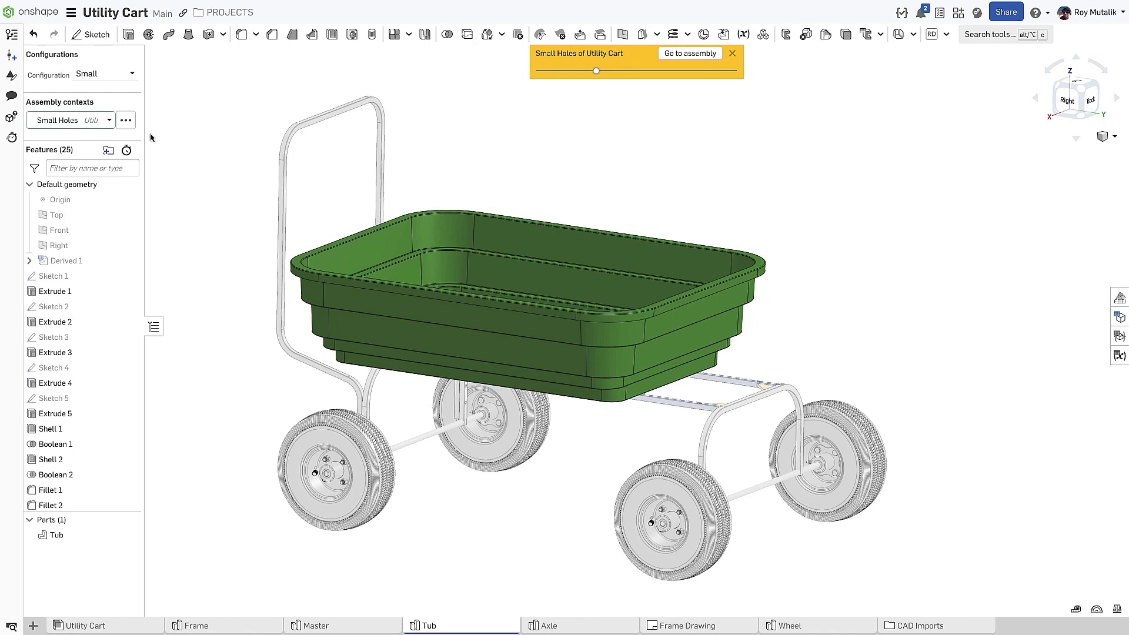
Change the Small Holes assembly context's configuration to Small so the cart frame and wheels shrink.
click(130, 123)
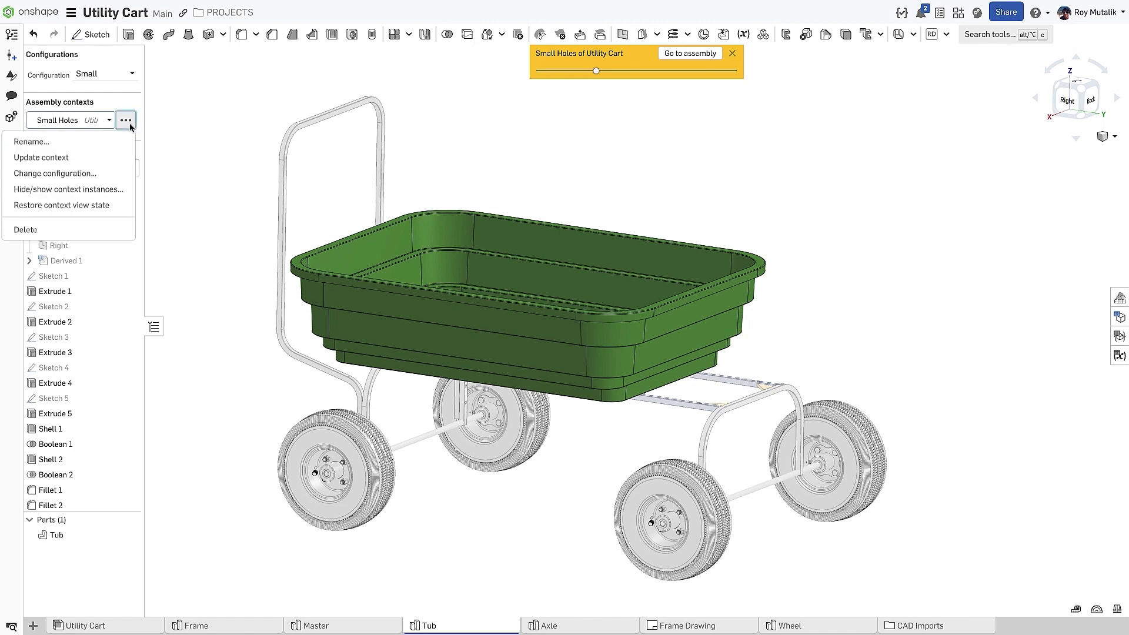
click(110, 174)
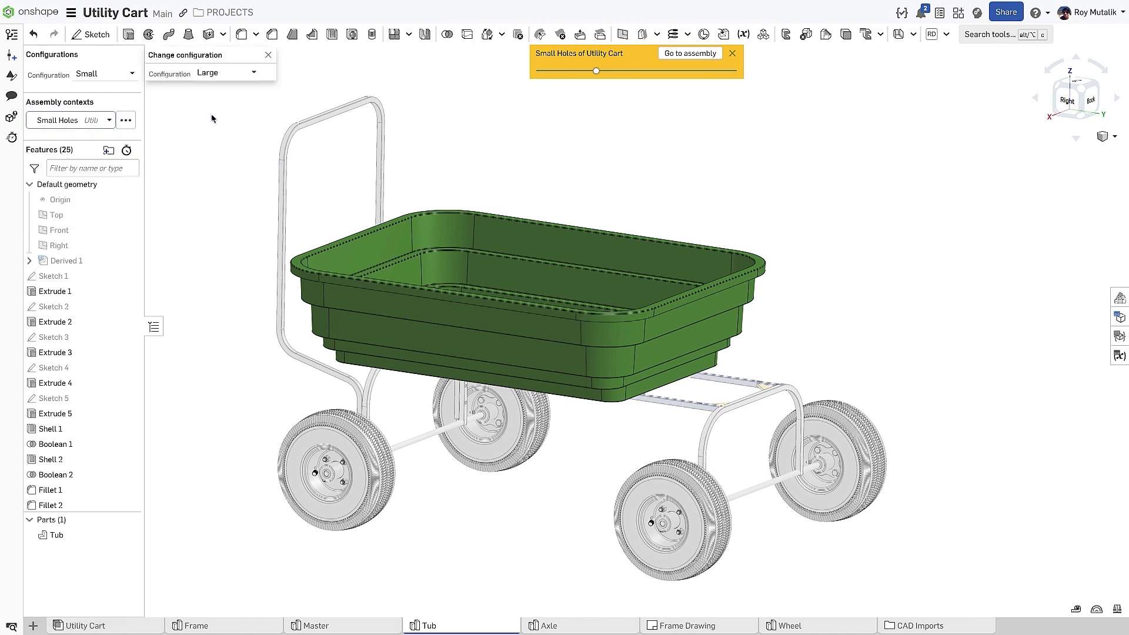
click(239, 73)
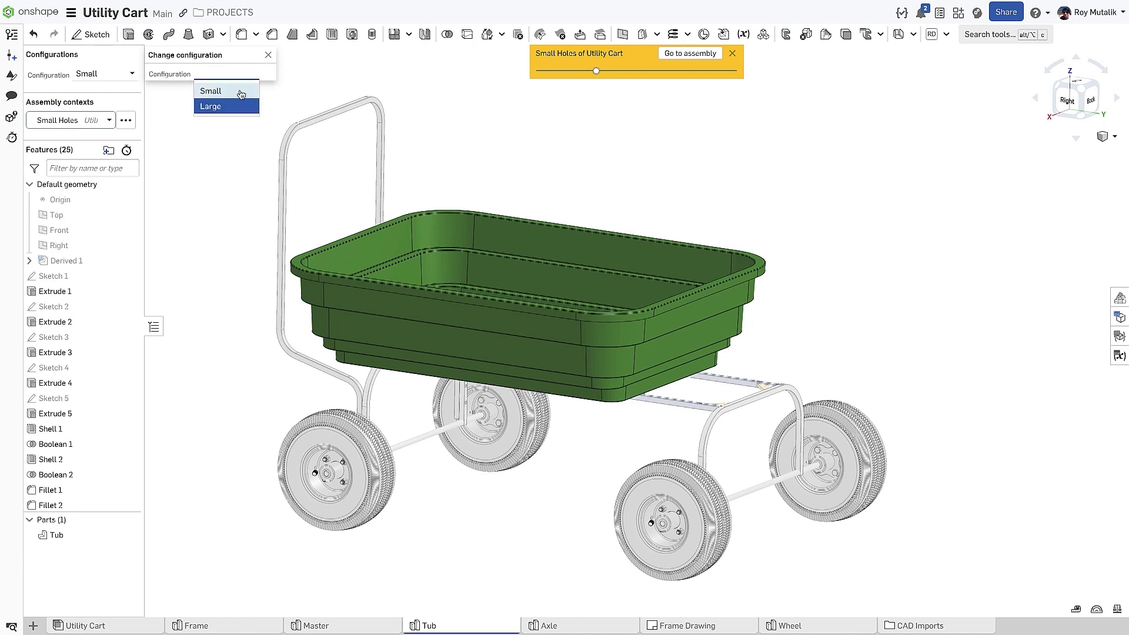
click(241, 92)
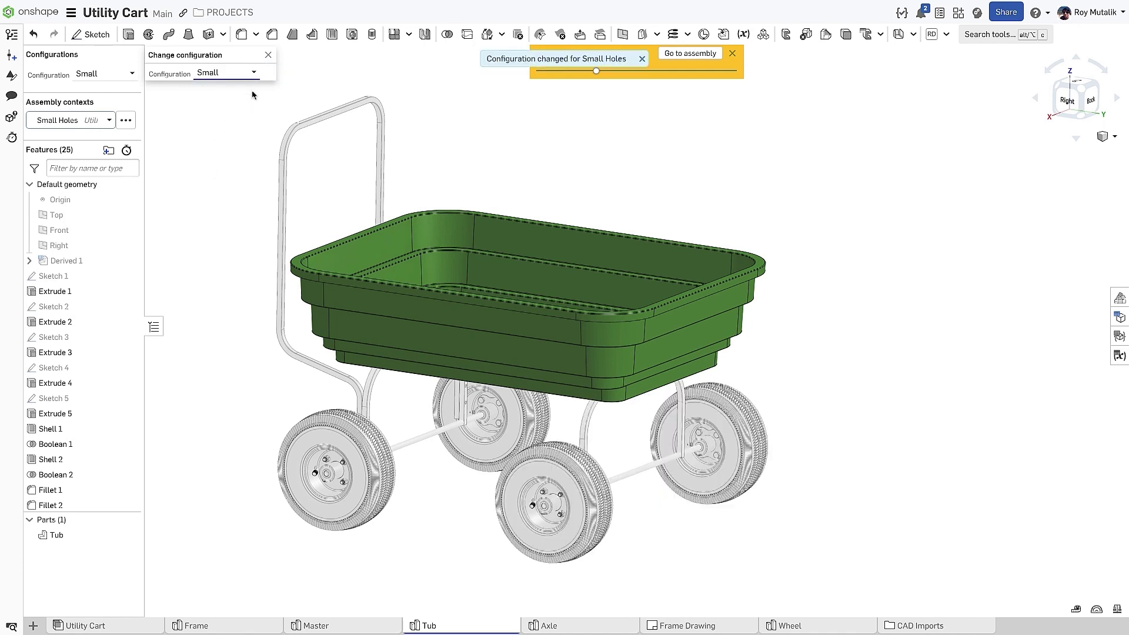